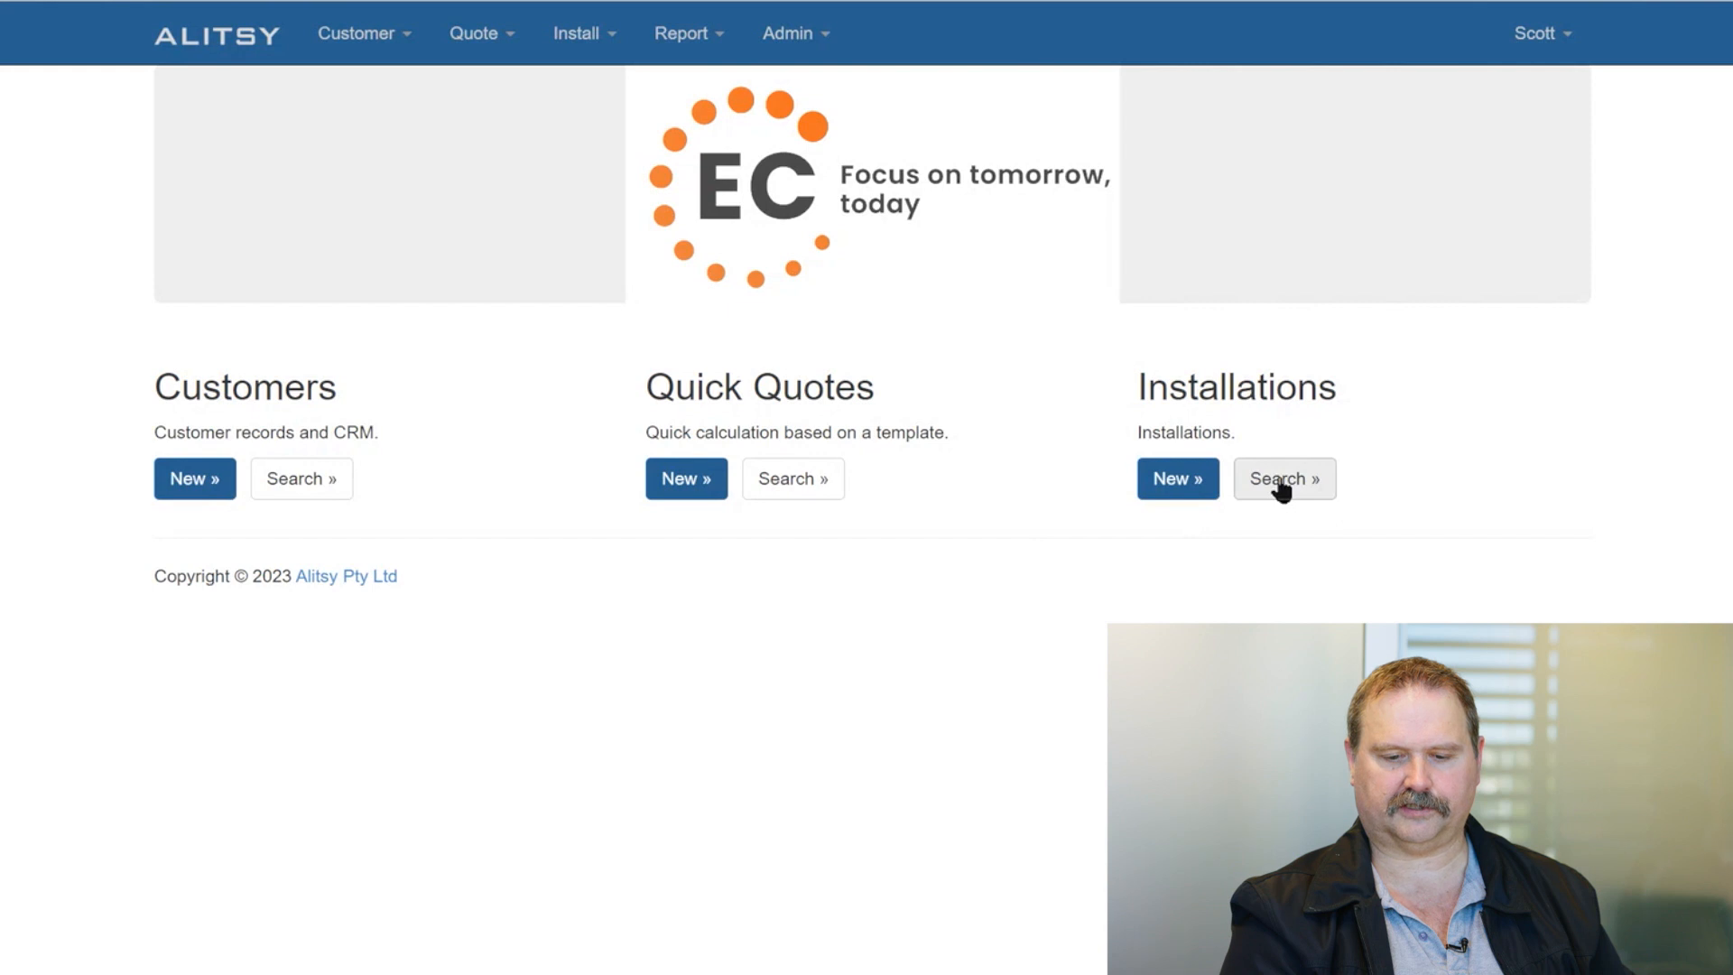
Start a new quick installation and review the customer, primary contact and main record sections of its form.
{"action": "left_click", "coordinate": [1170, 480]}
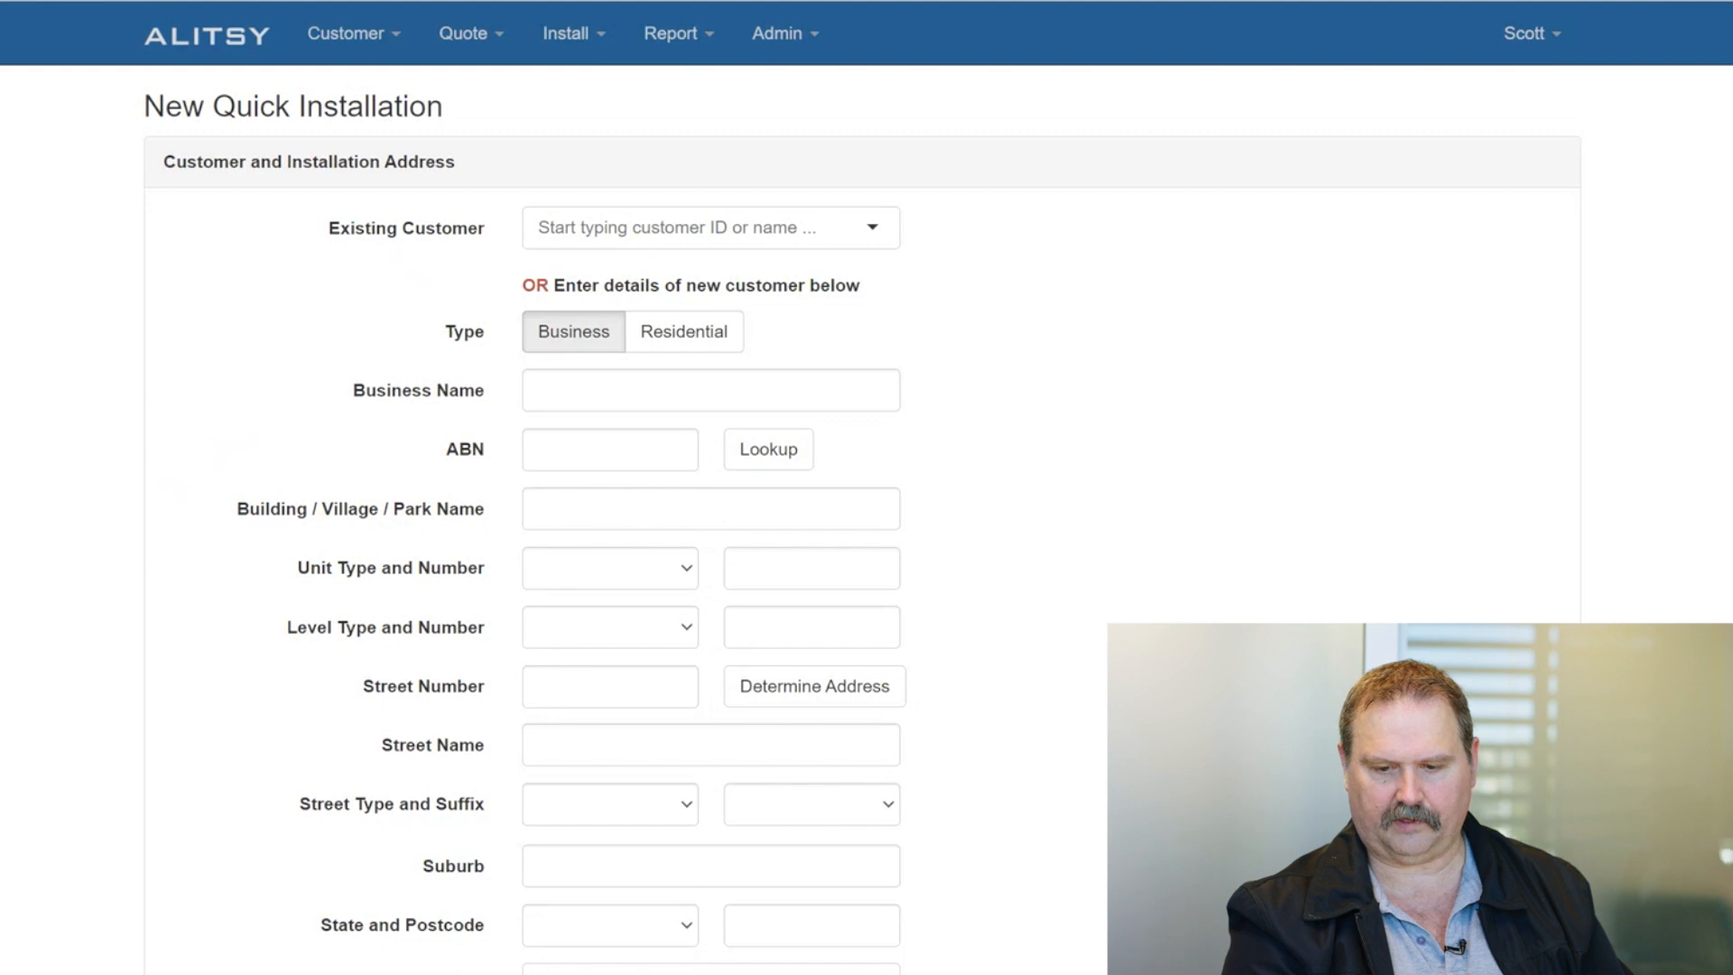
{"action": "scroll", "coordinate": [1689, 314], "scroll_direction": "down", "scroll_amount": 2}
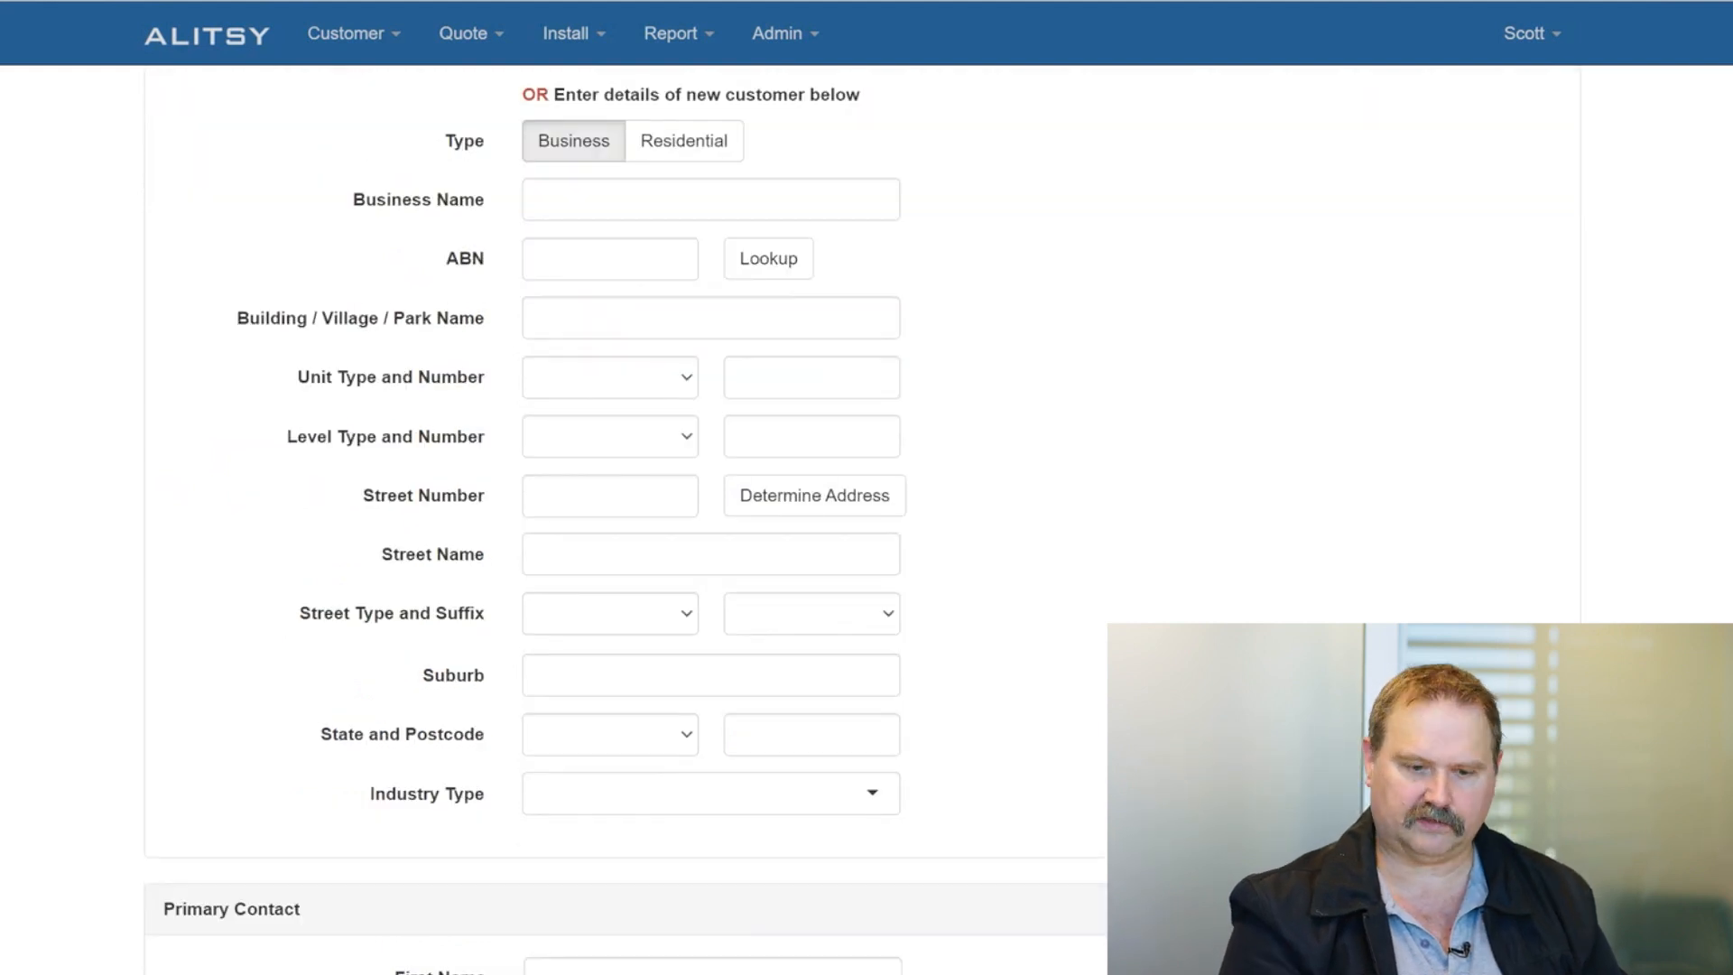
{"action": "scroll", "coordinate": [1081, 217], "scroll_direction": "down", "scroll_amount": 1}
{"action": "scroll", "coordinate": [1081, 217], "scroll_direction": "up", "scroll_amount": 3}
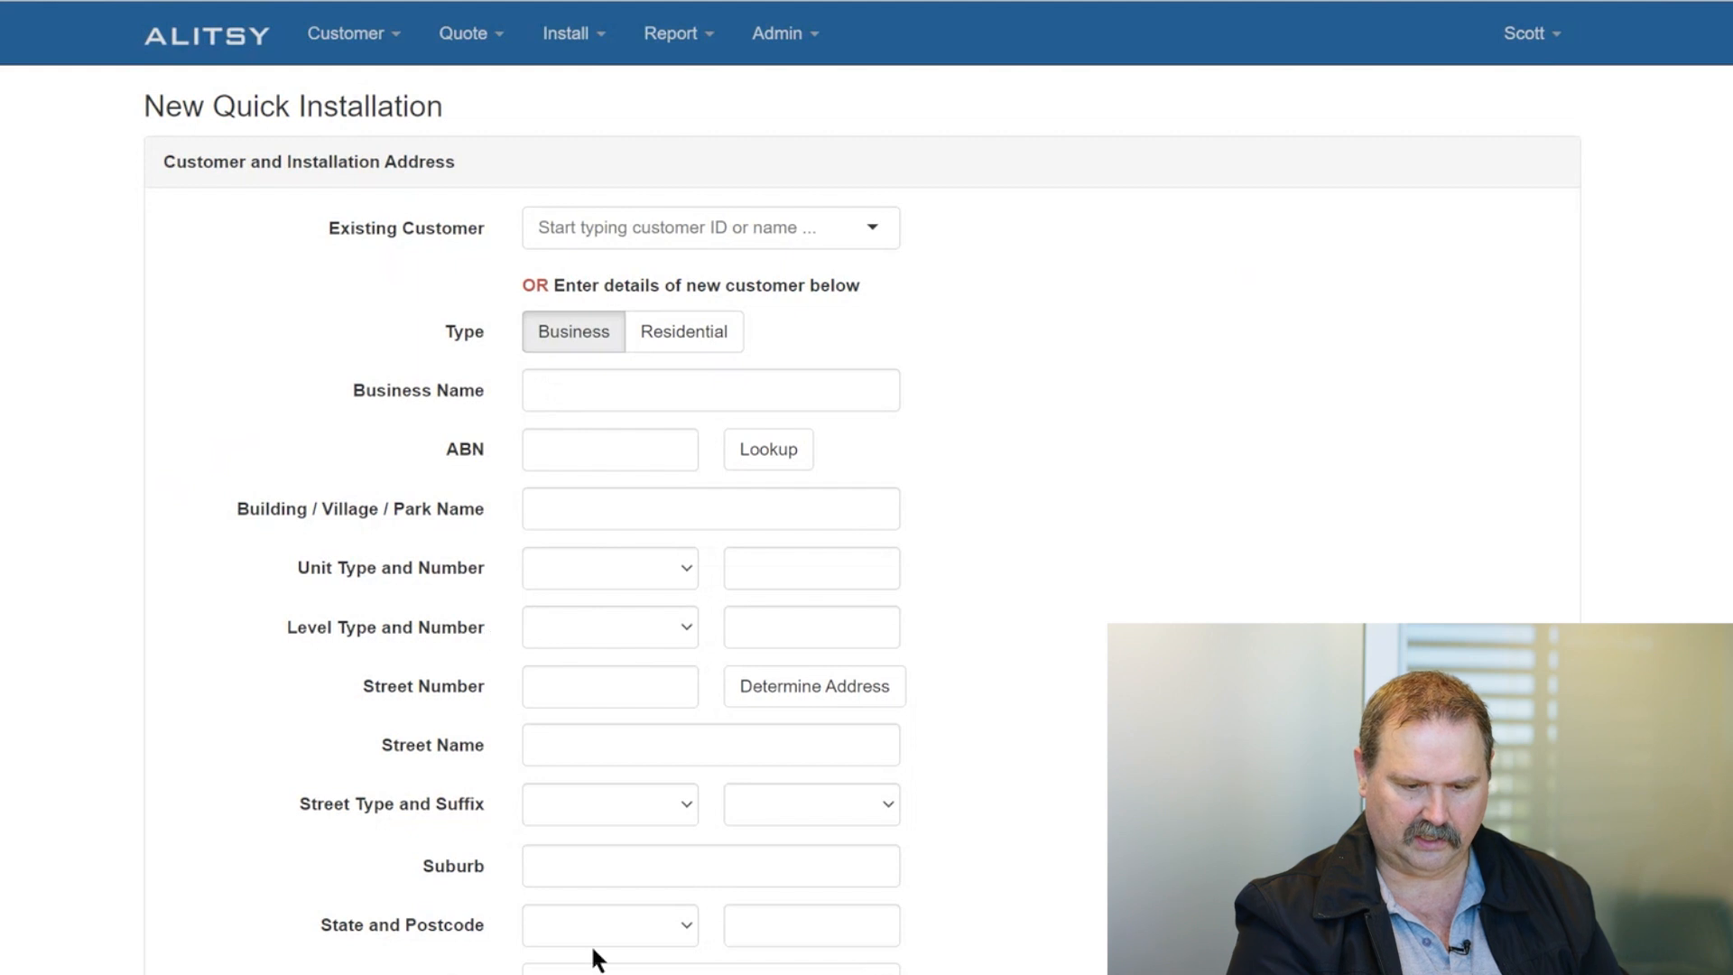
{"action": "scroll", "coordinate": [1725, 607], "scroll_direction": "down", "scroll_amount": 5}
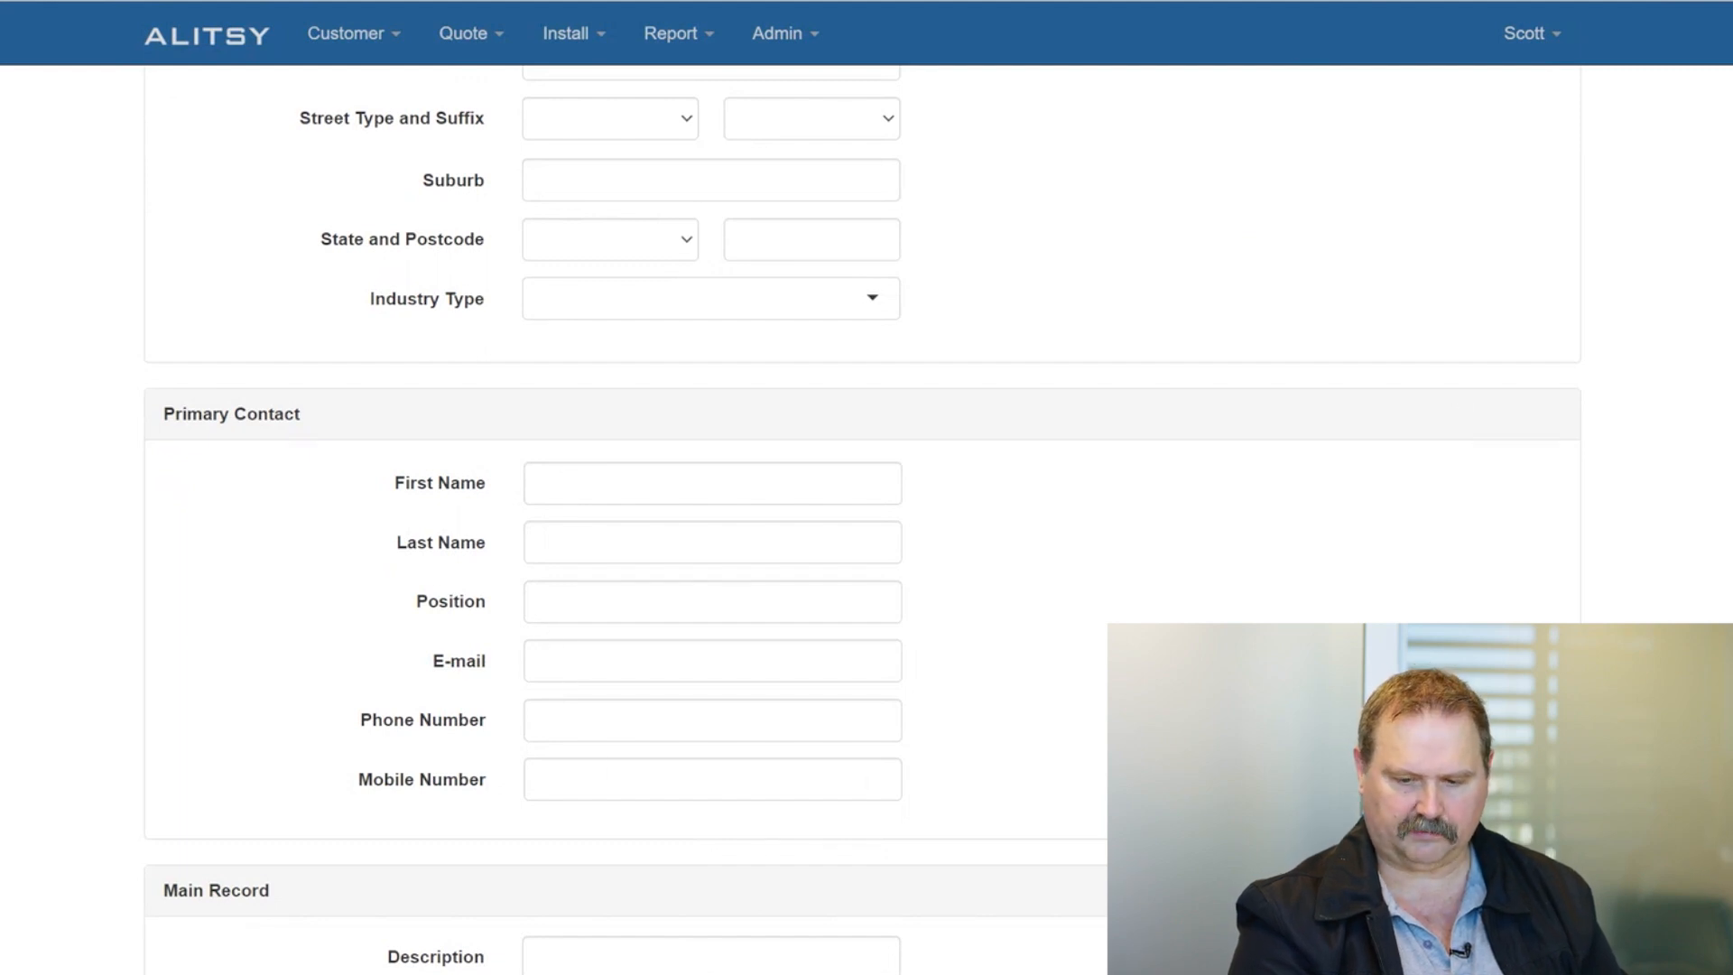
{"action": "scroll", "coordinate": [523, 623], "scroll_direction": "down", "scroll_amount": 3}
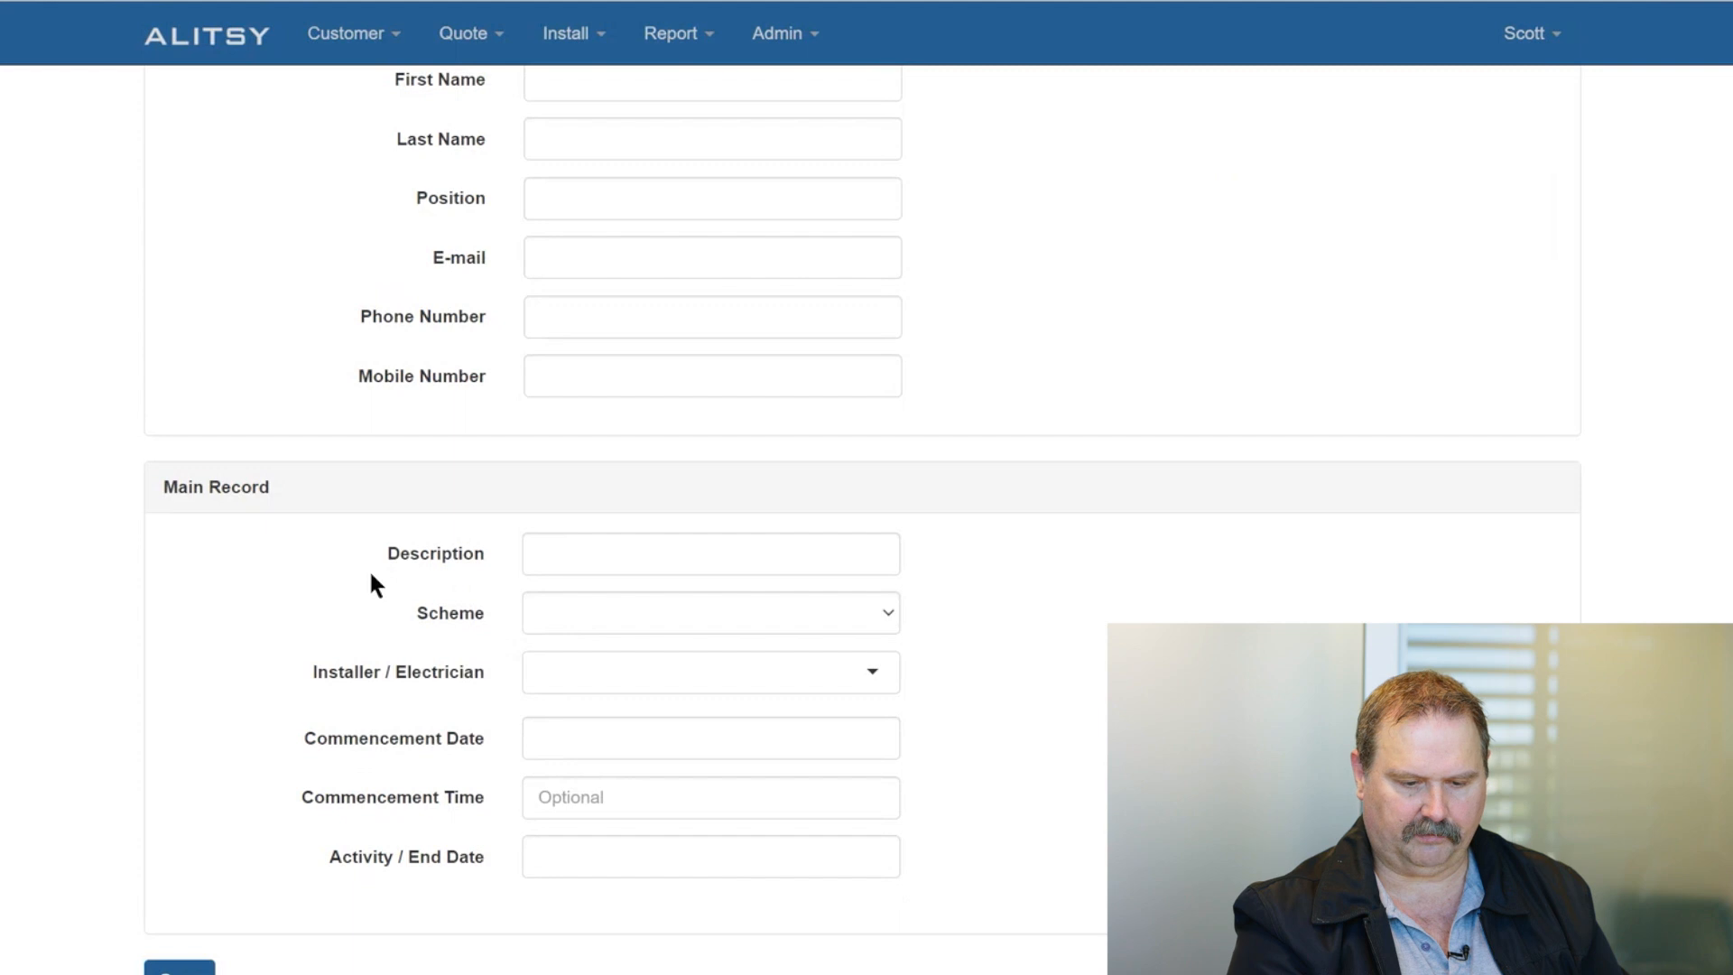
Set the scheme to IHEAB HP and select the plumber for the installation.
{"action": "left_click", "coordinate": [881, 613]}
{"action": "left_click", "coordinate": [647, 747]}
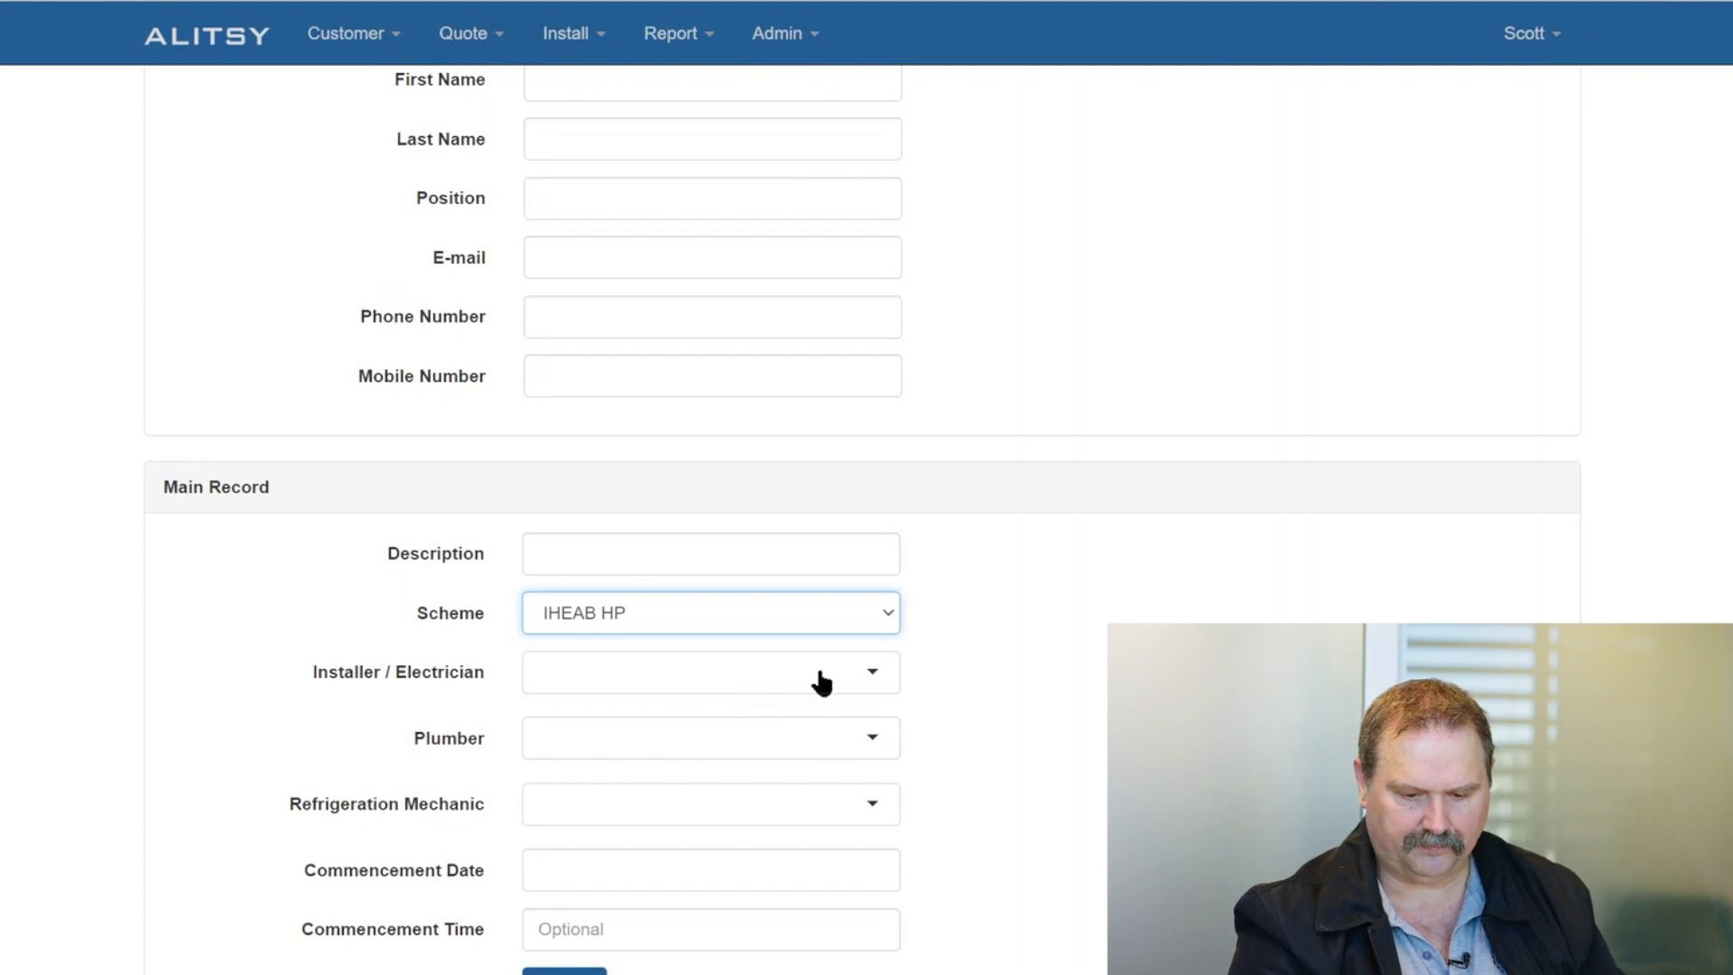
{"action": "left_click", "coordinate": [794, 742]}
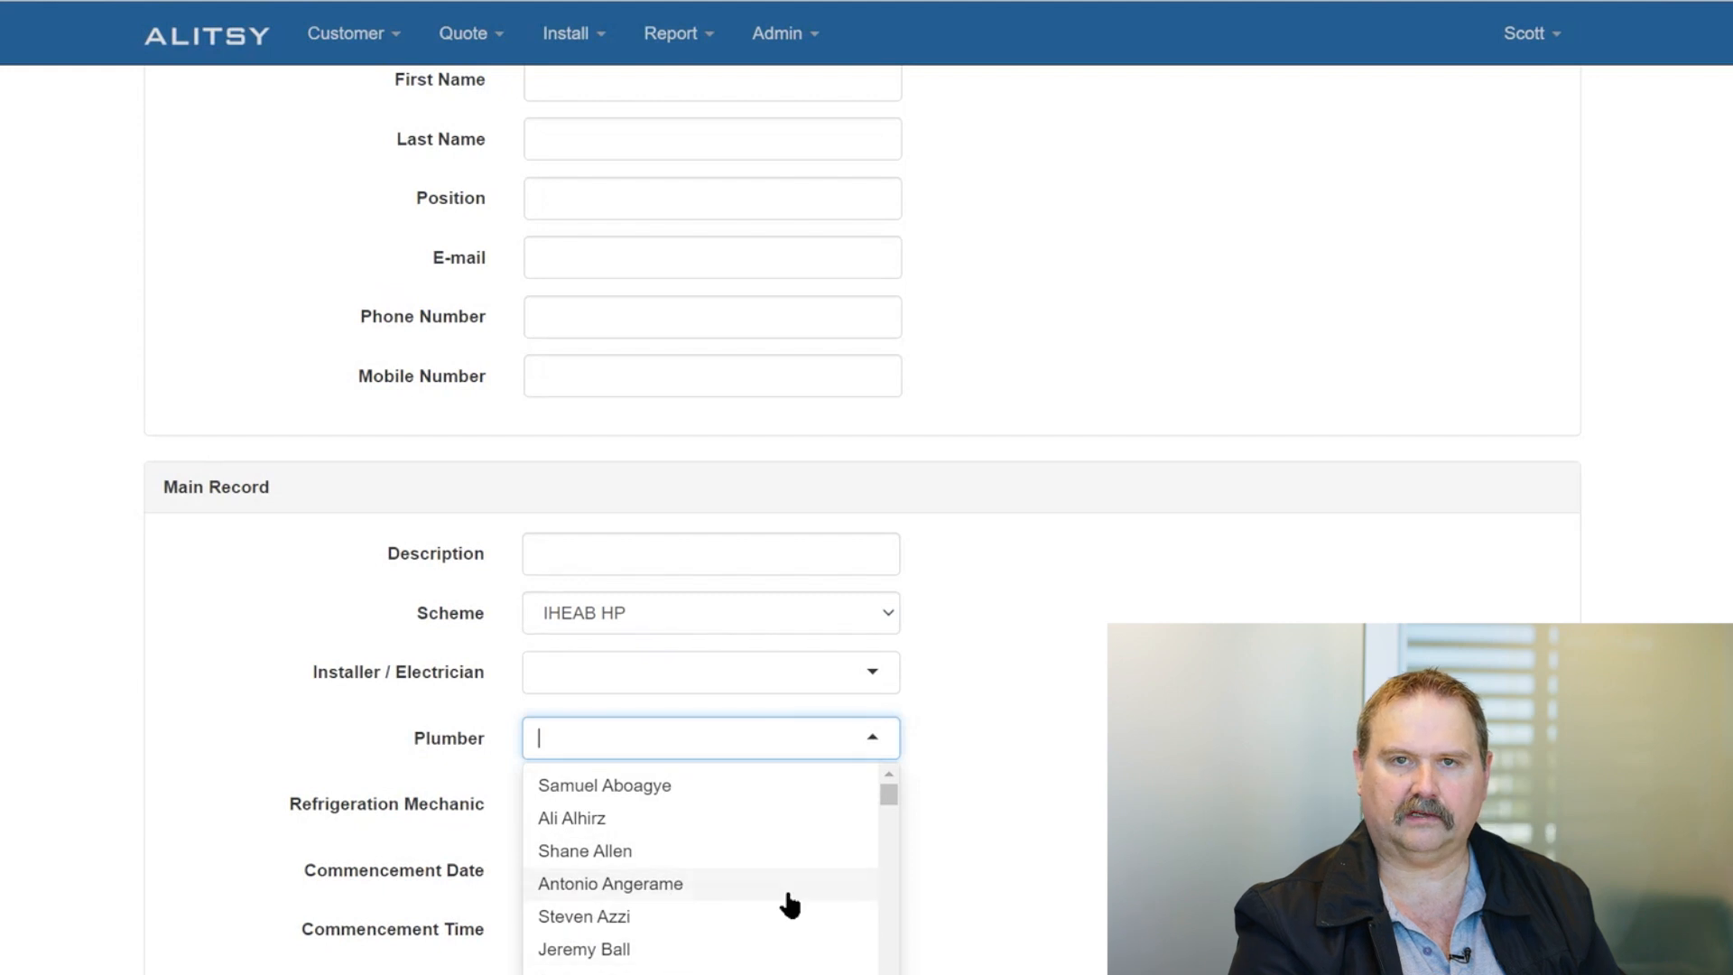
{"action": "left_click_drag", "start_coordinate": [890, 800], "coordinate": [879, 755]}
{"action": "type", "text": "Ut"}
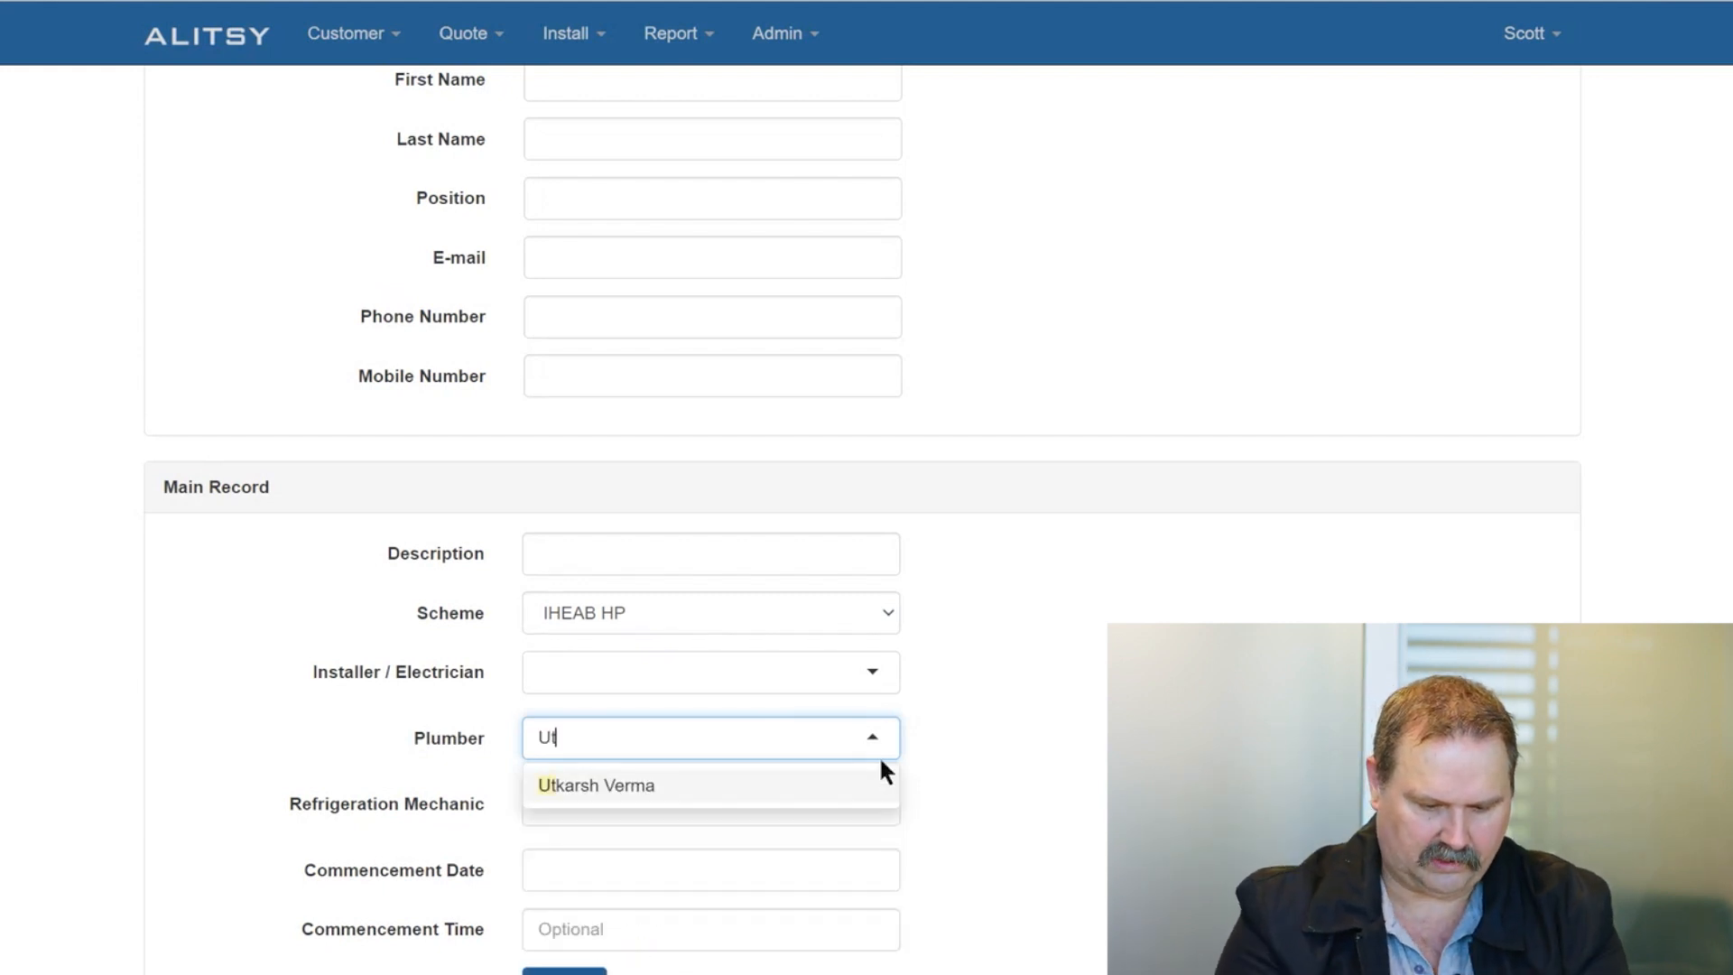
{"action": "left_click", "coordinate": [621, 796]}
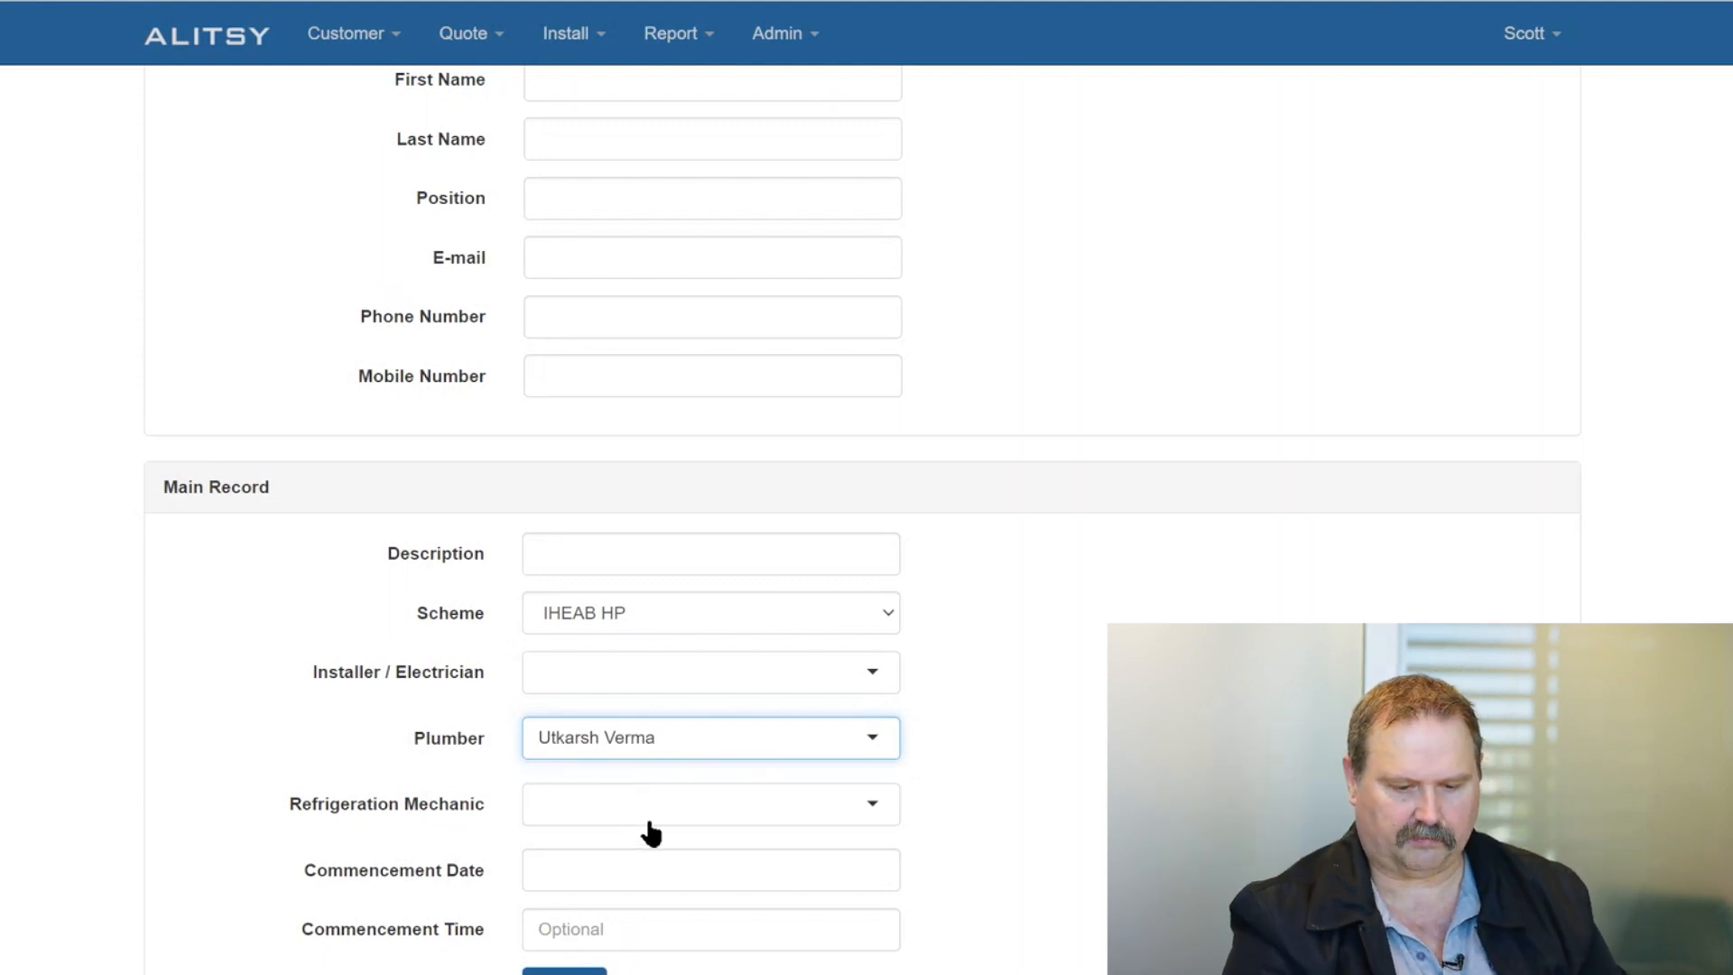
Set the commencement date to 23-Jun-2023 and the customer type to Residential.
{"action": "left_click", "coordinate": [574, 868]}
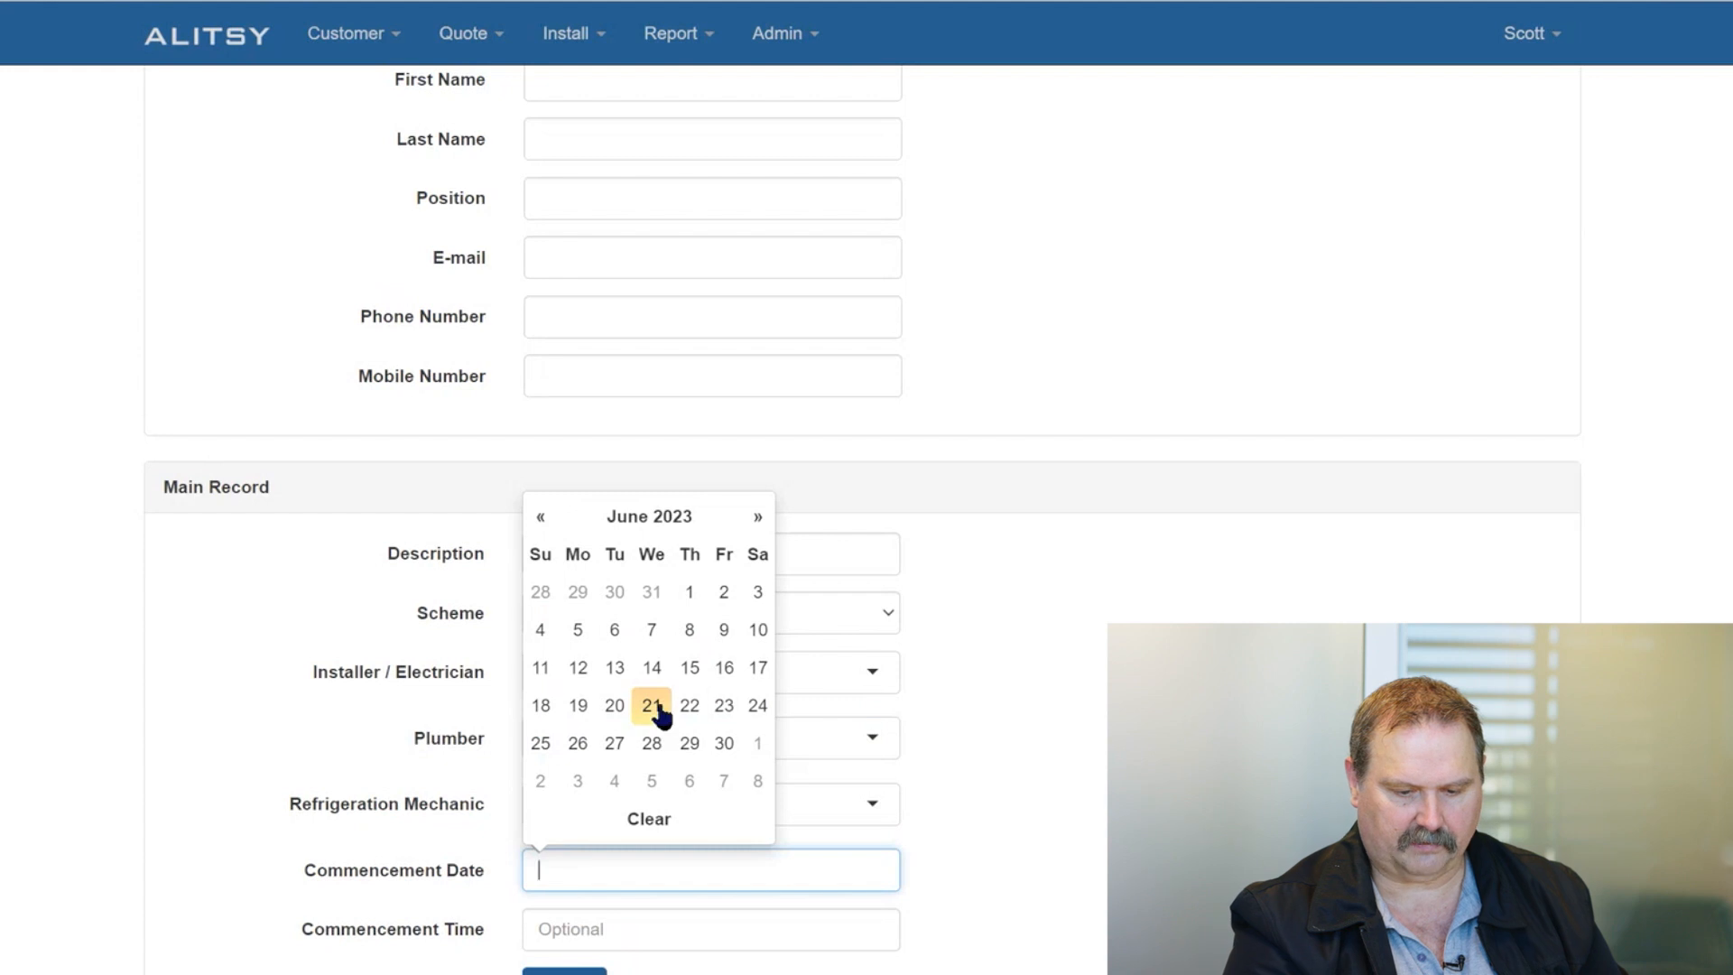
{"action": "left_click", "coordinate": [723, 707]}
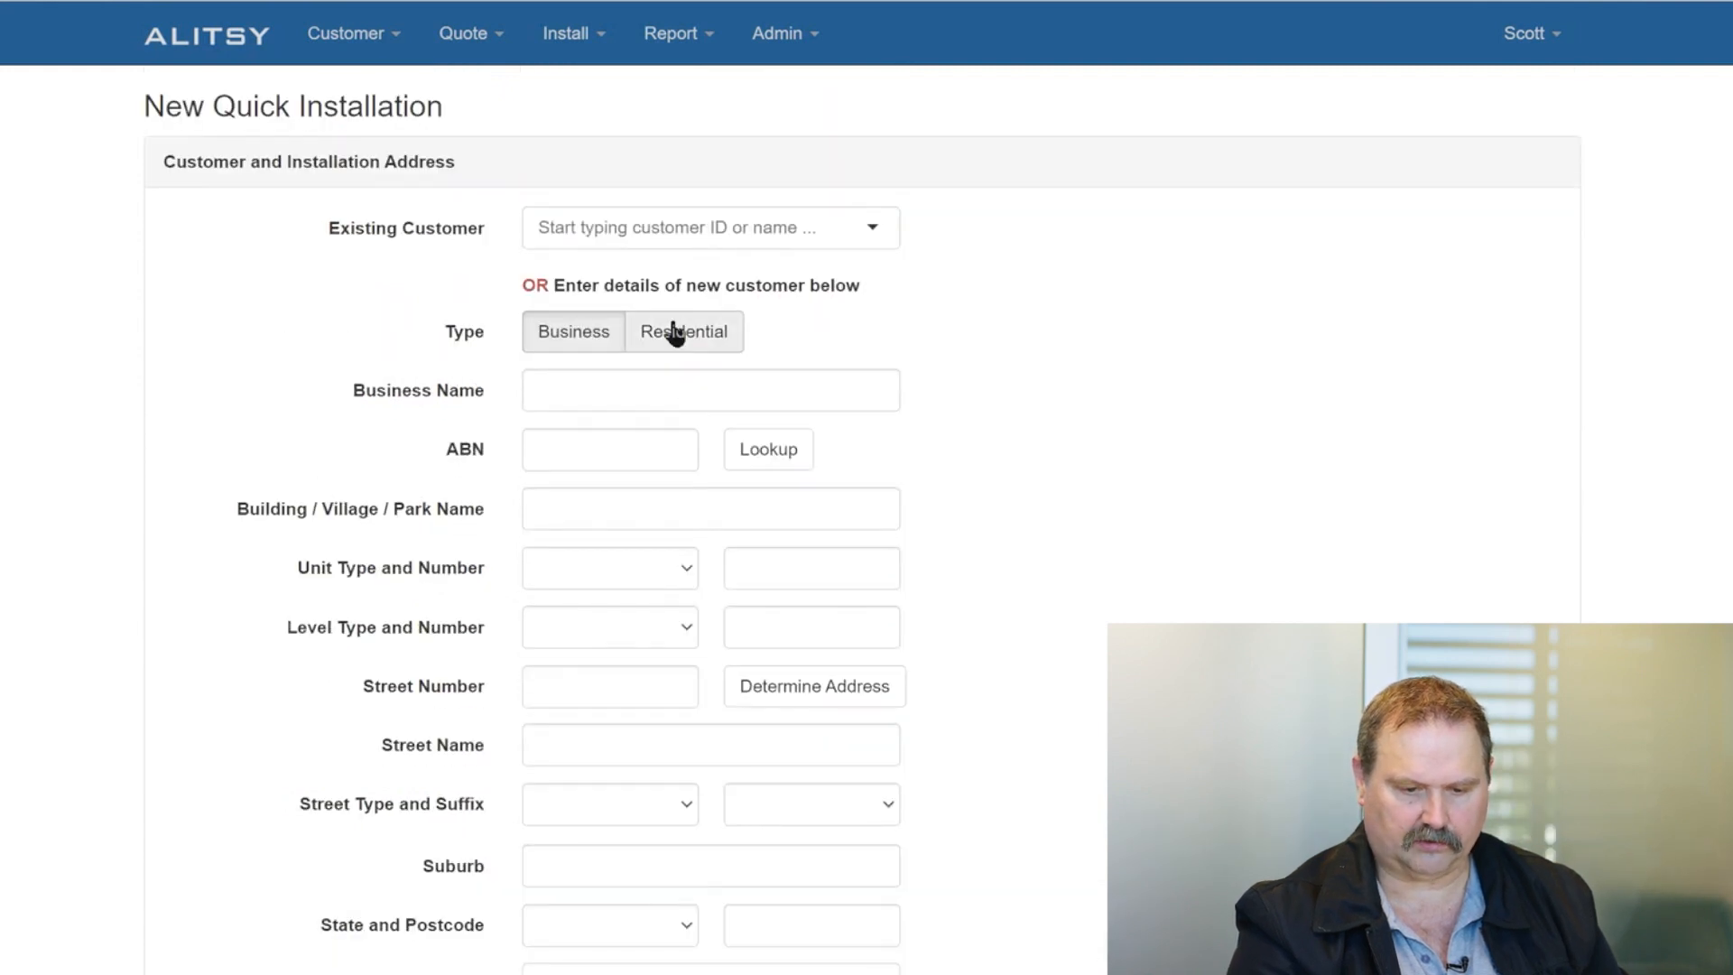
{"action": "left_click", "coordinate": [674, 332]}
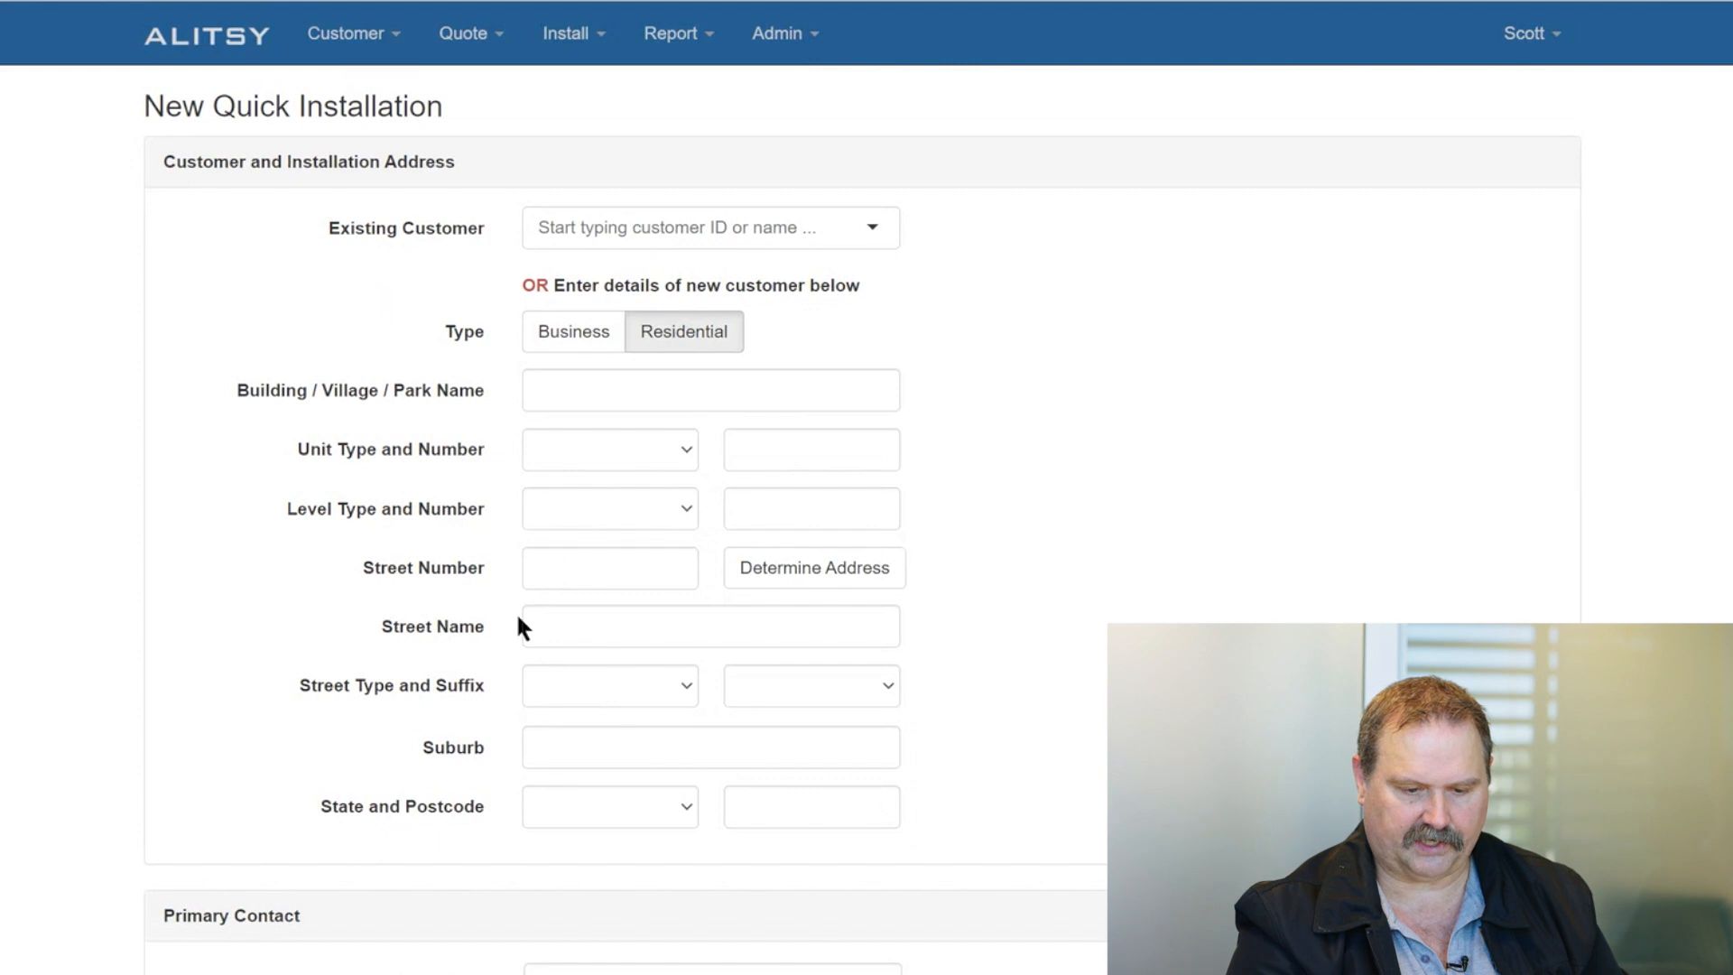
Enter the installation address's street number and street name, and set the street type to Road.
{"action": "left_click", "coordinate": [558, 560]}
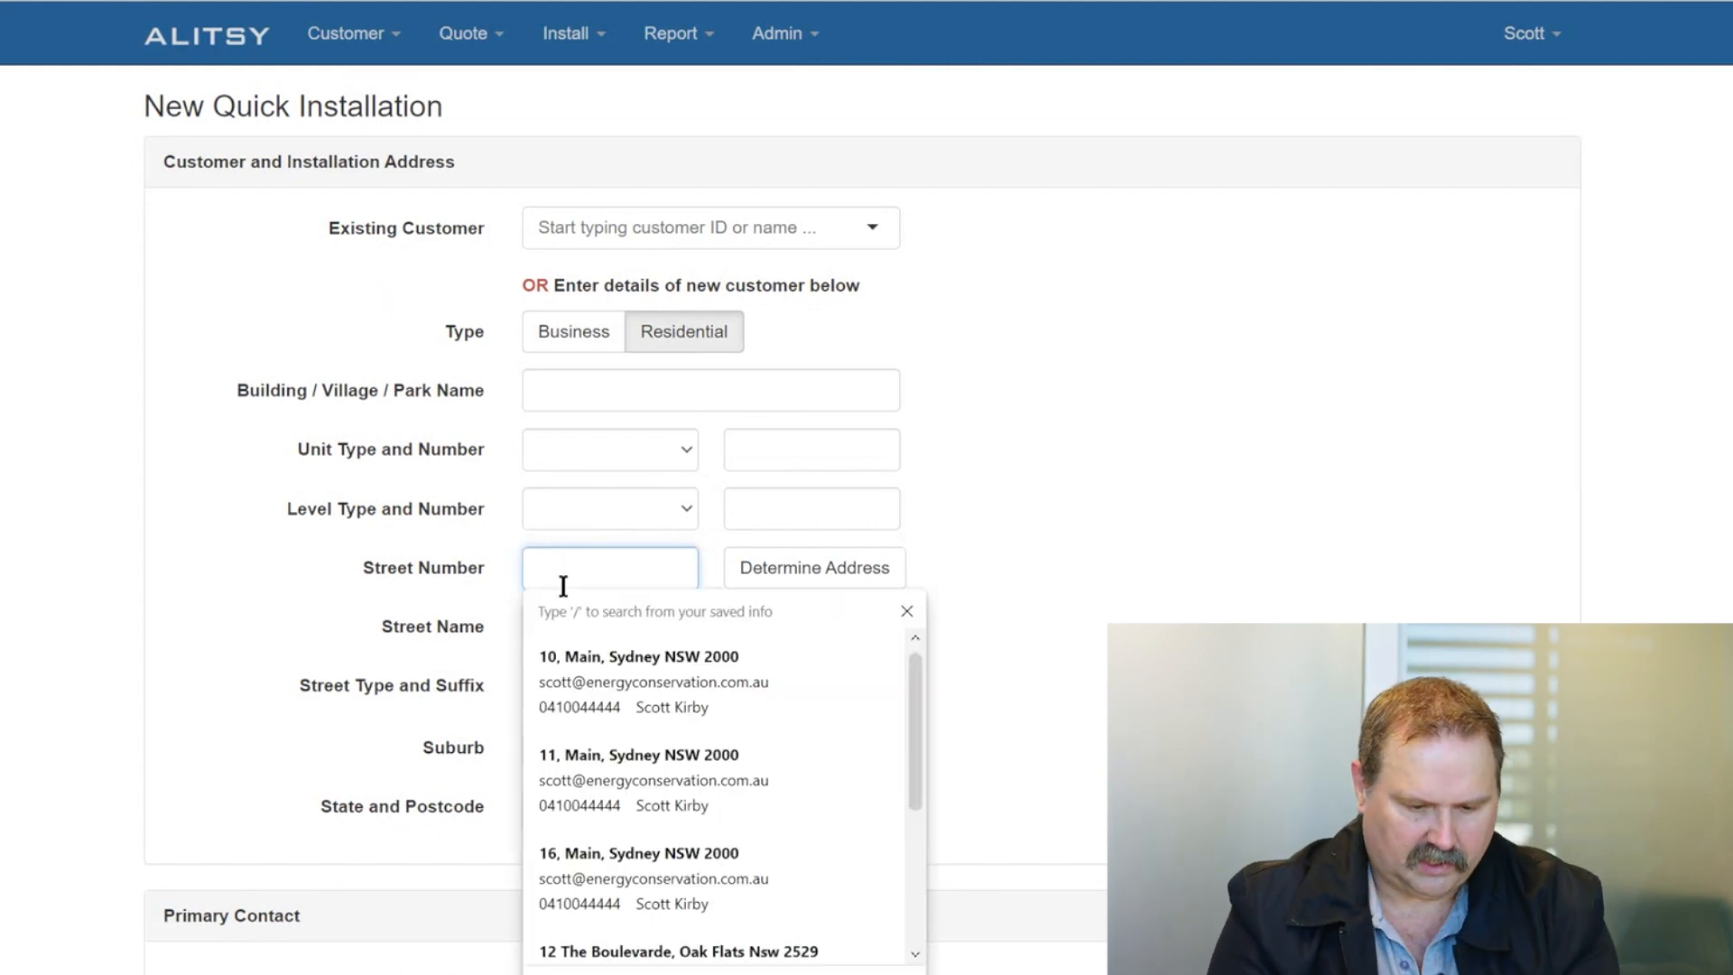
{"action": "type", "text": "25"}
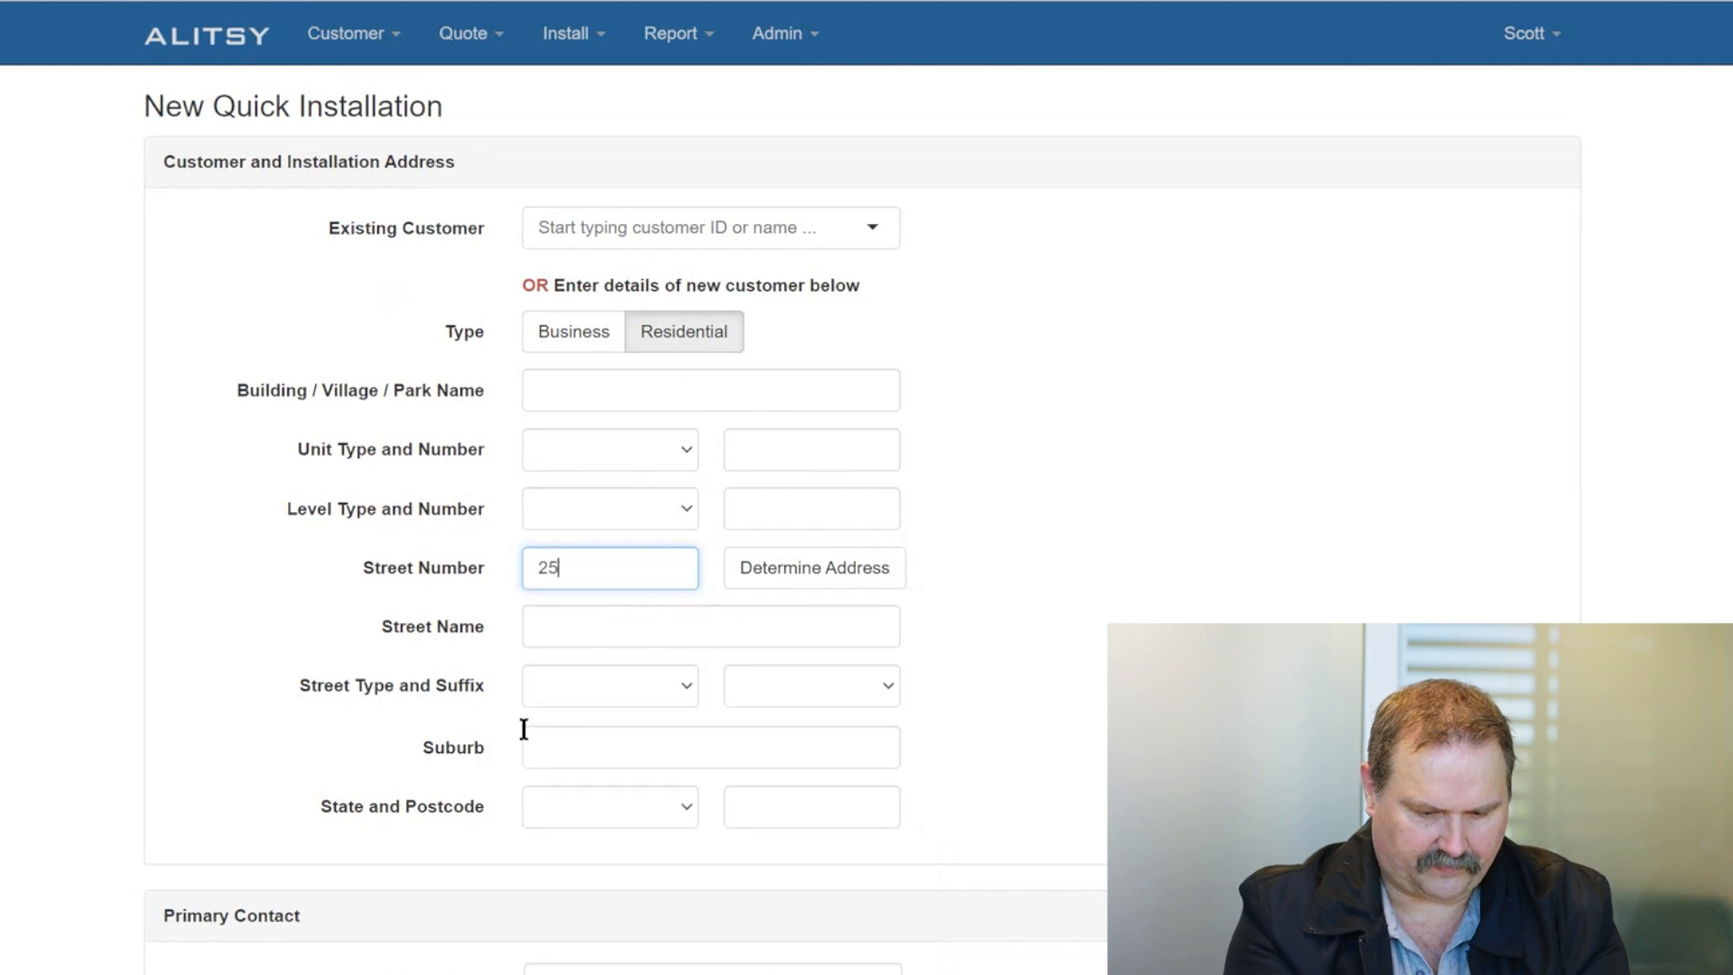
{"action": "left_click", "coordinate": [545, 626]}
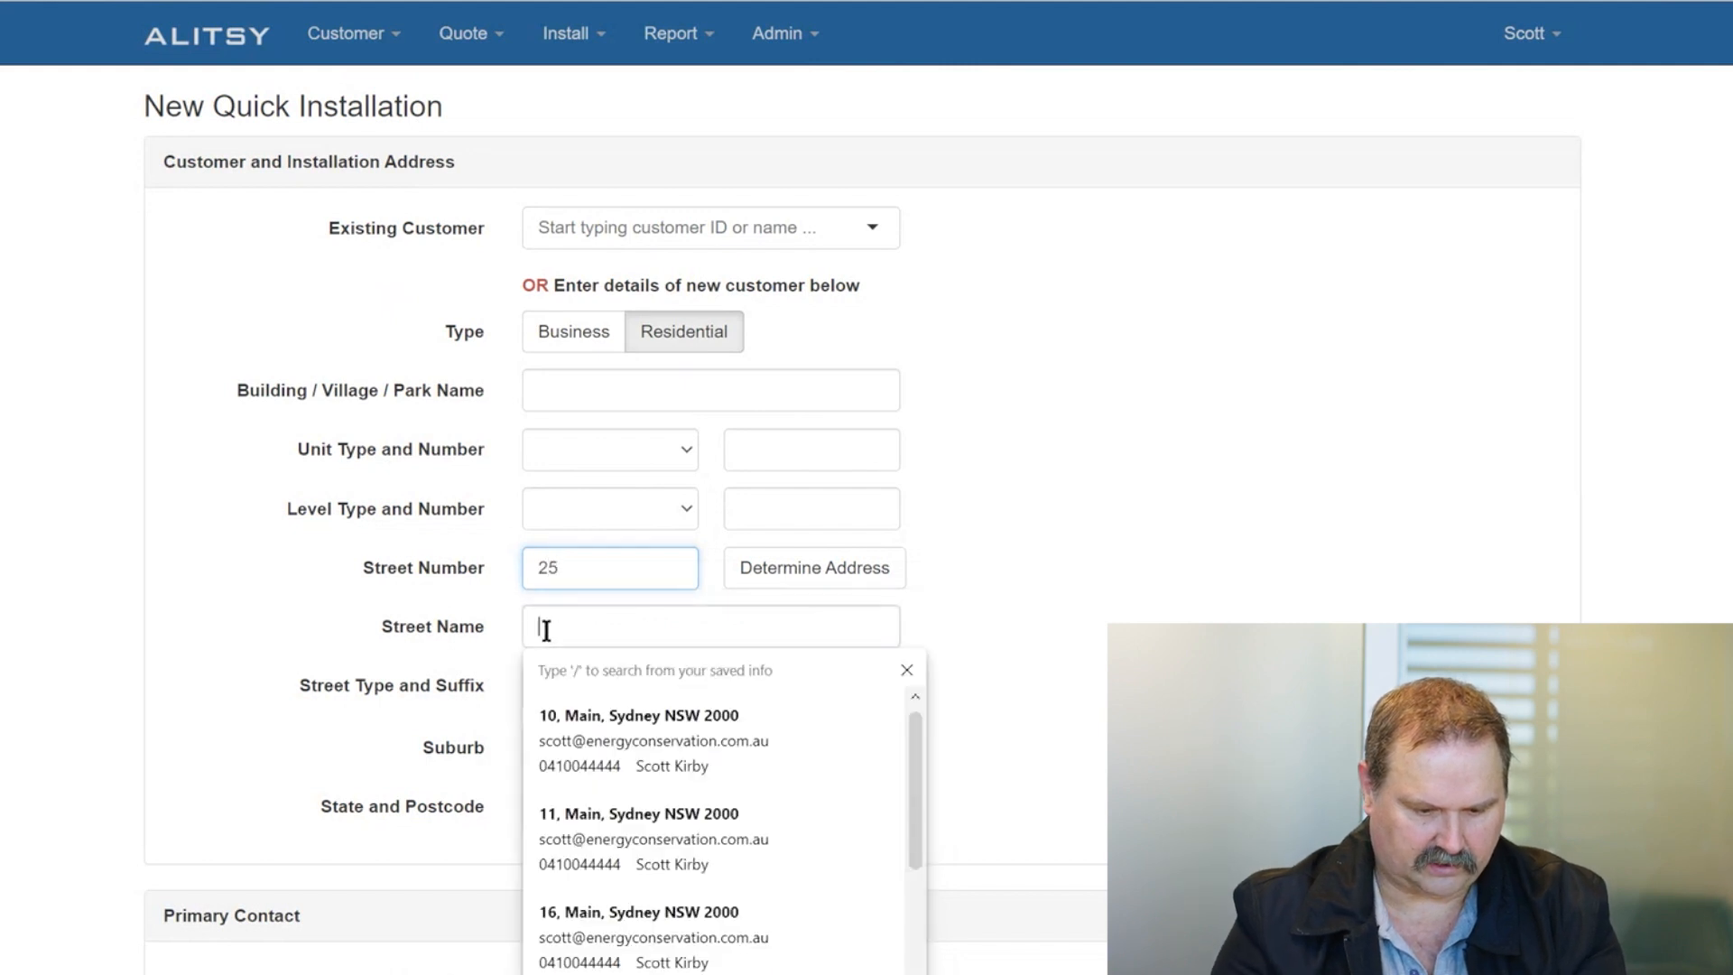
{"action": "type", "text": "mi"}
{"action": "type", "text": "in"}
{"action": "left_click", "coordinate": [668, 688]}
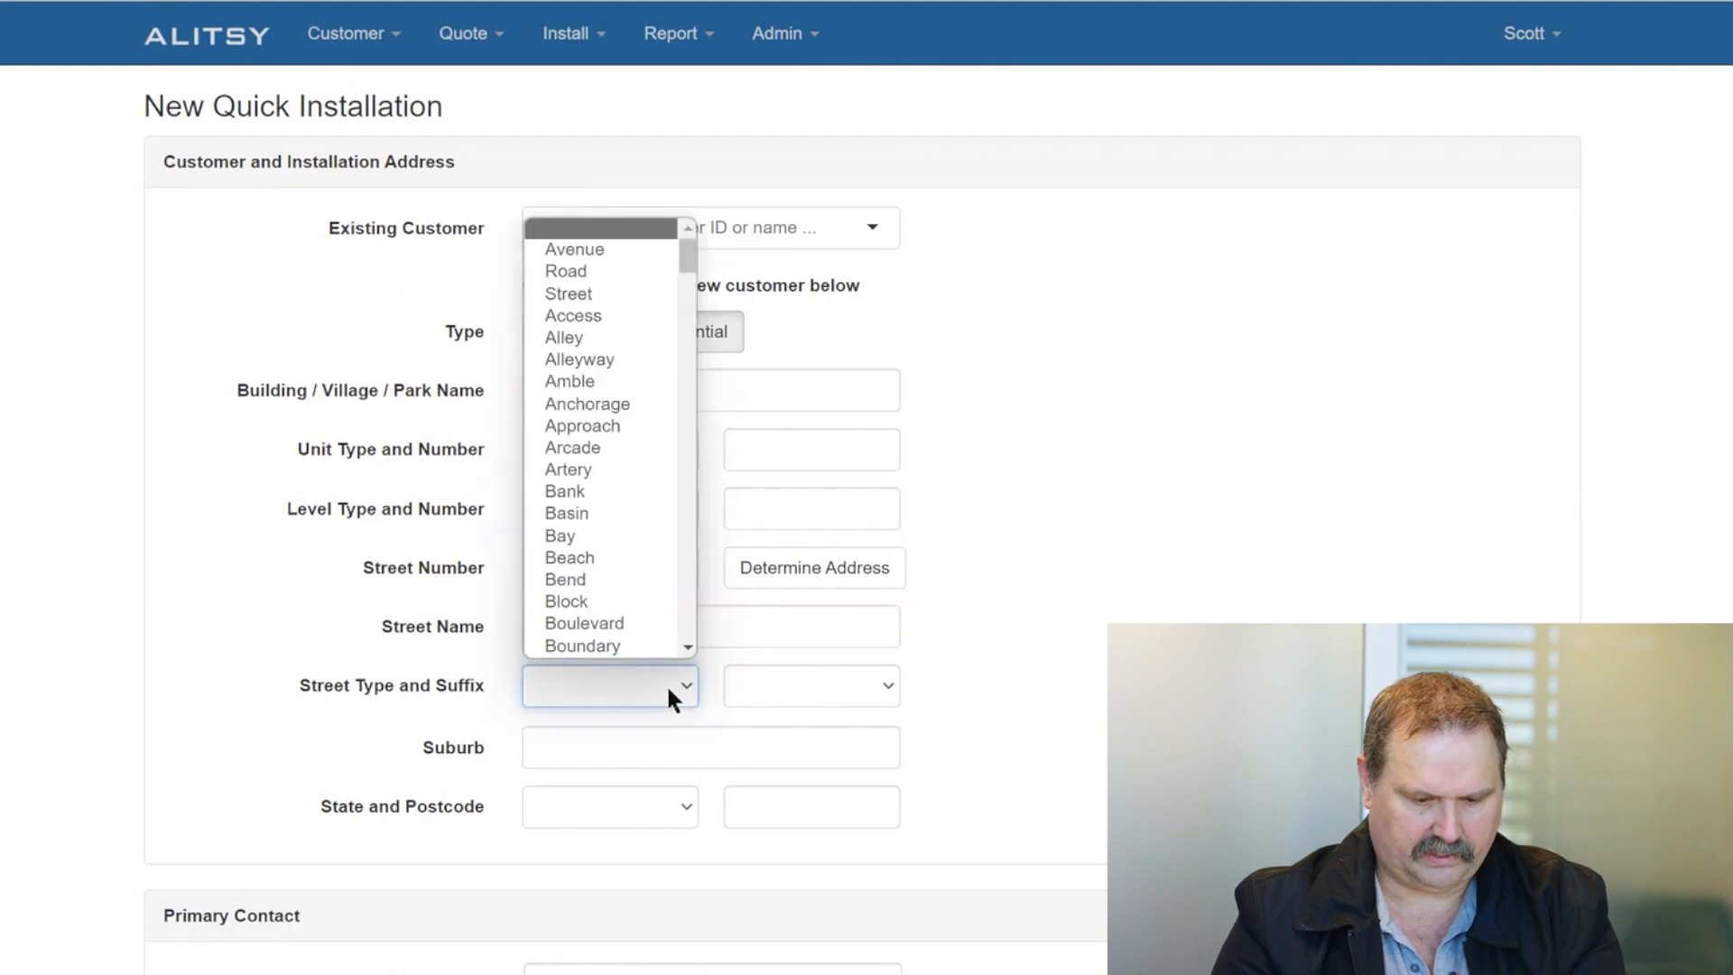
{"action": "left_click", "coordinate": [564, 273]}
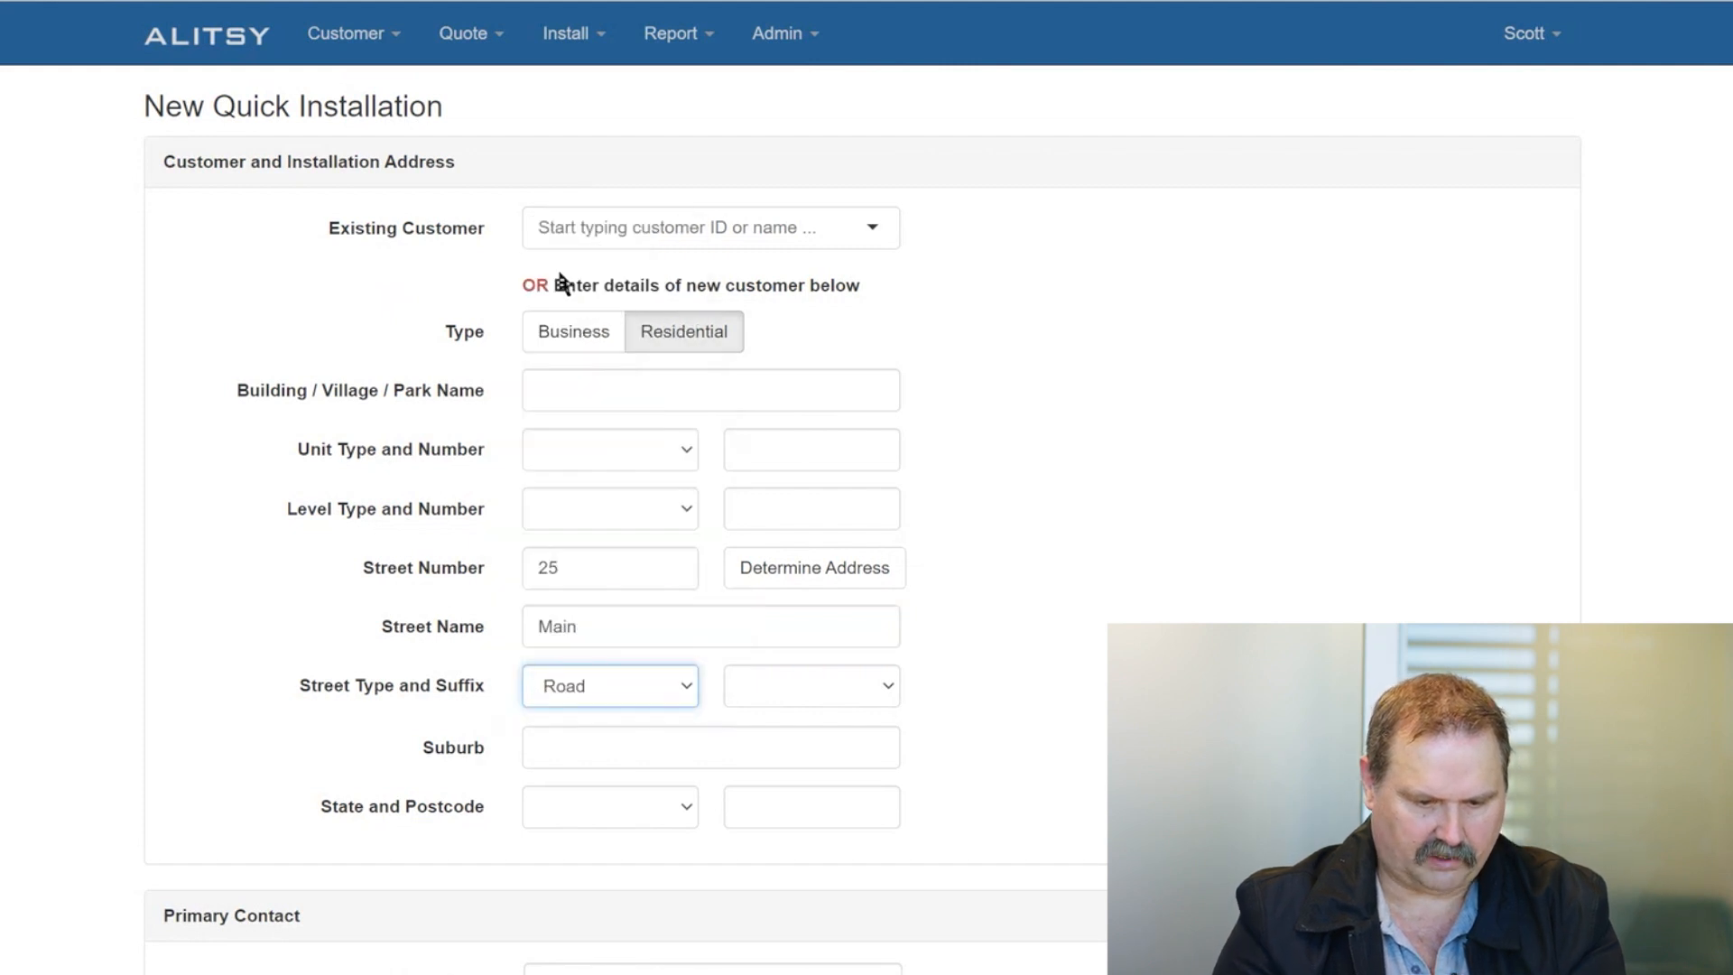
Complete the installation address with its suburb, NSW as the state, and the postcode.
{"action": "left_click", "coordinate": [584, 737]}
{"action": "type", "text": "Sydney"}
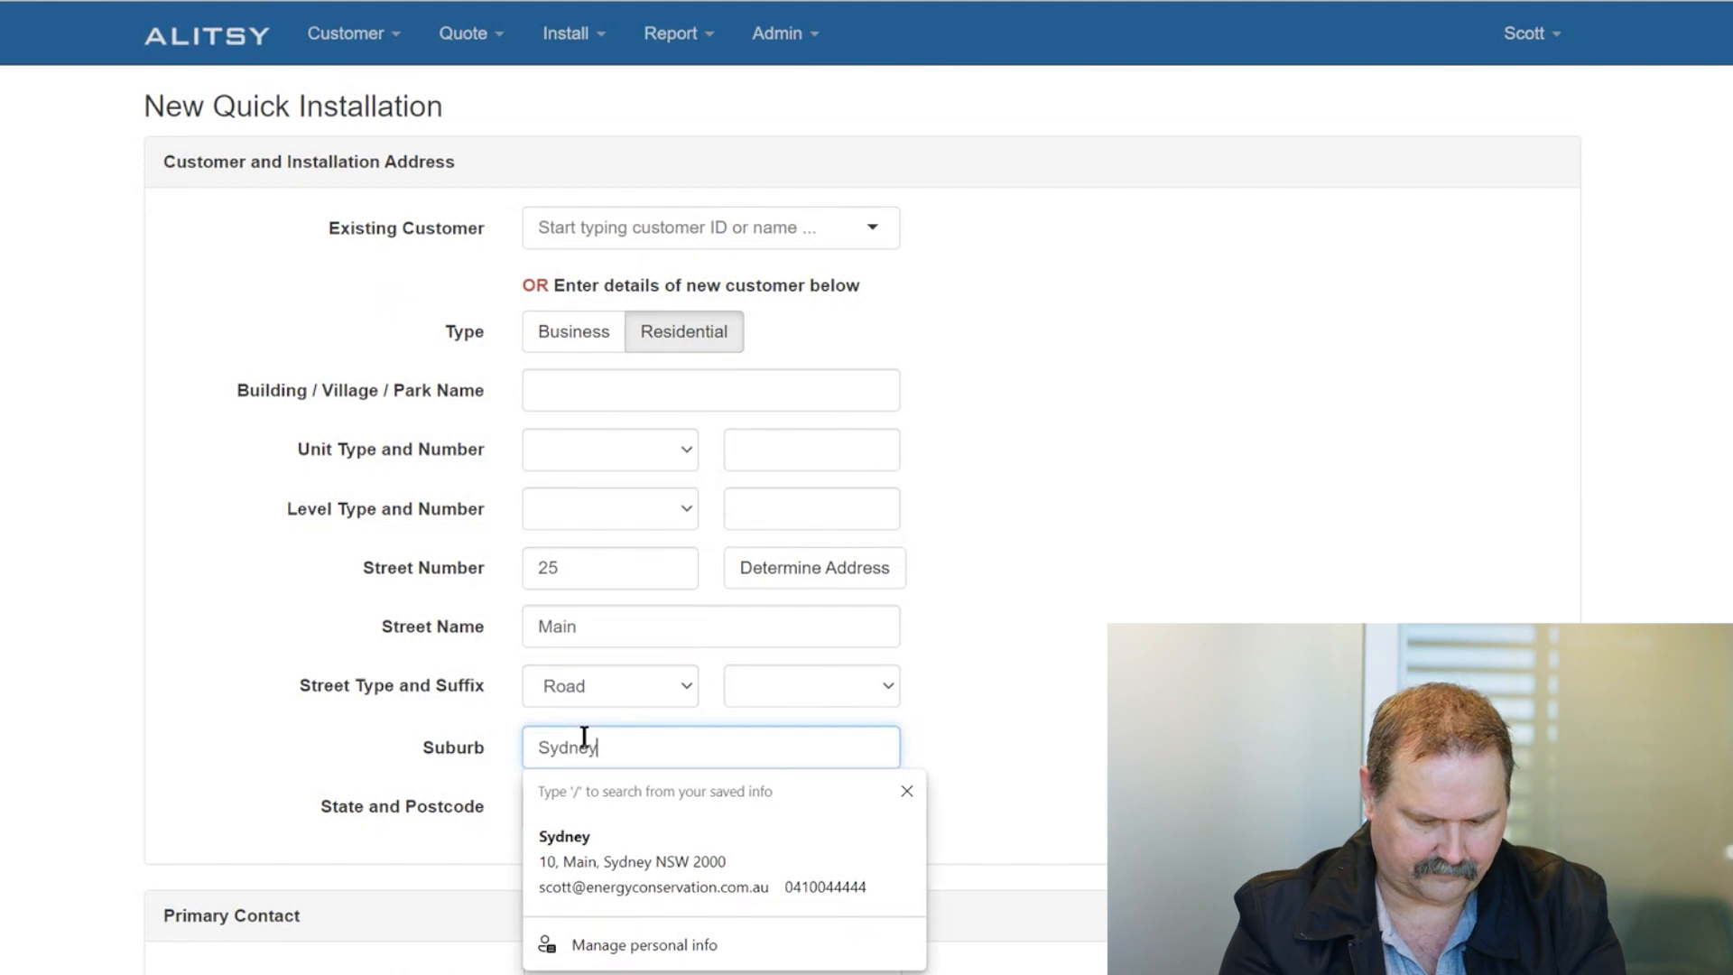
{"action": "left_click", "coordinate": [1070, 722]}
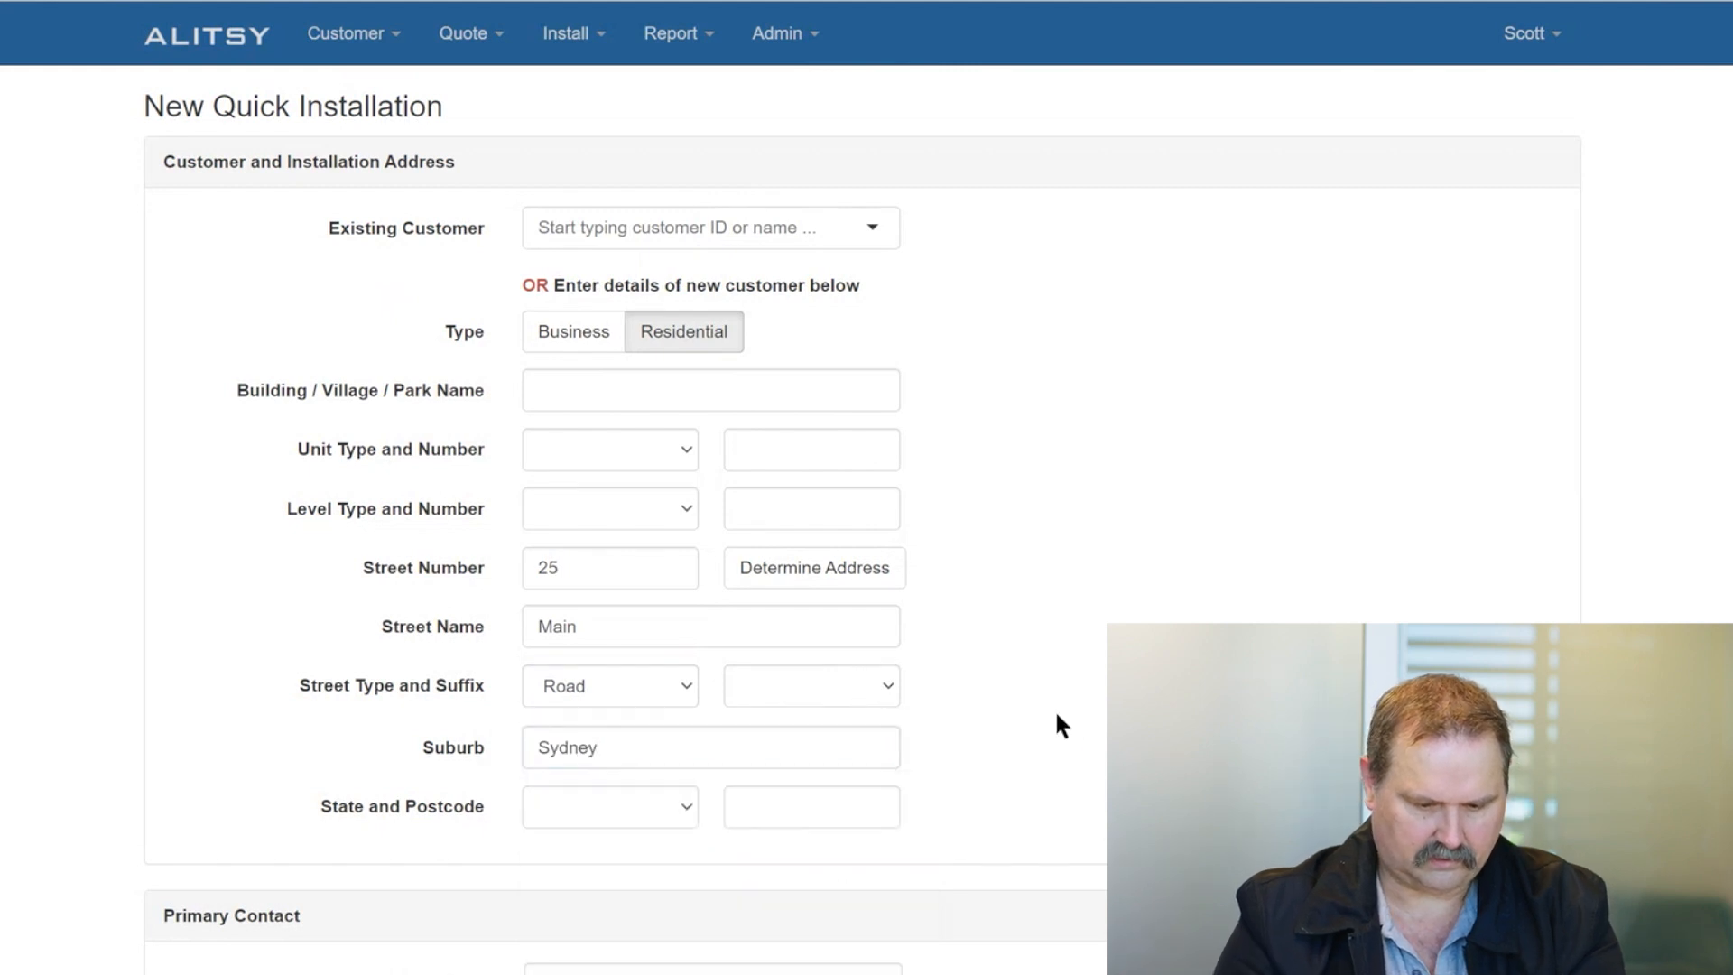
{"action": "left_click", "coordinate": [629, 815]}
{"action": "left_click", "coordinate": [600, 888]}
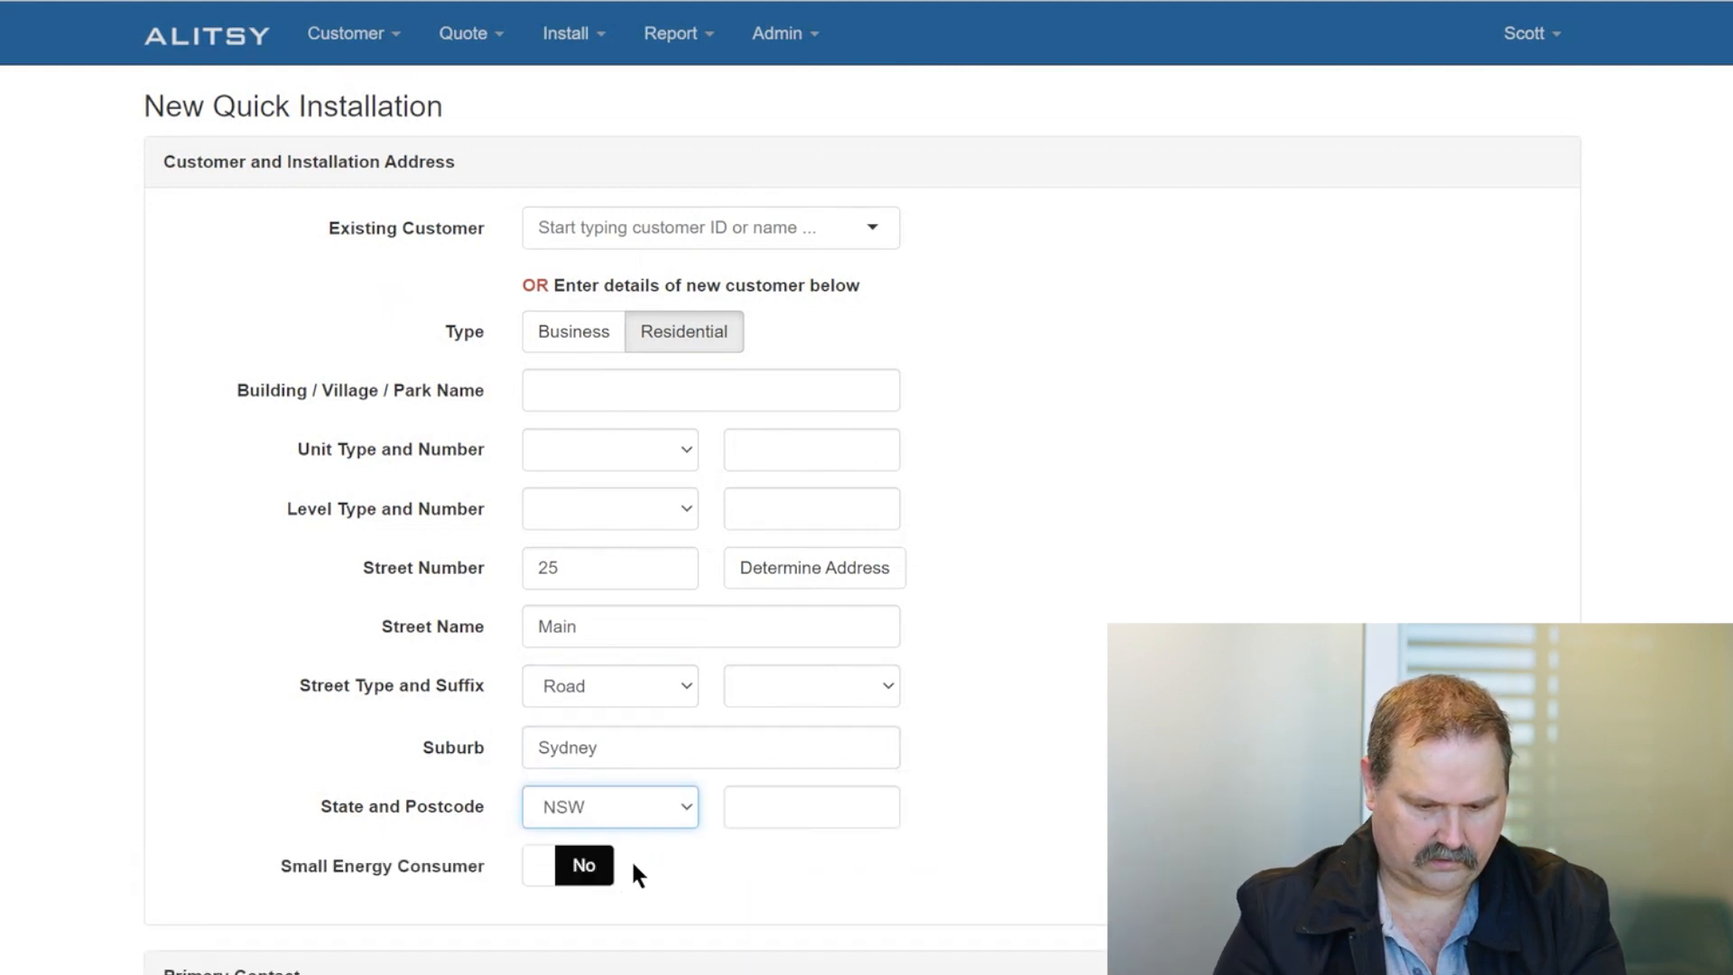
{"action": "left_click", "coordinate": [788, 803]}
{"action": "type", "text": "2000"}
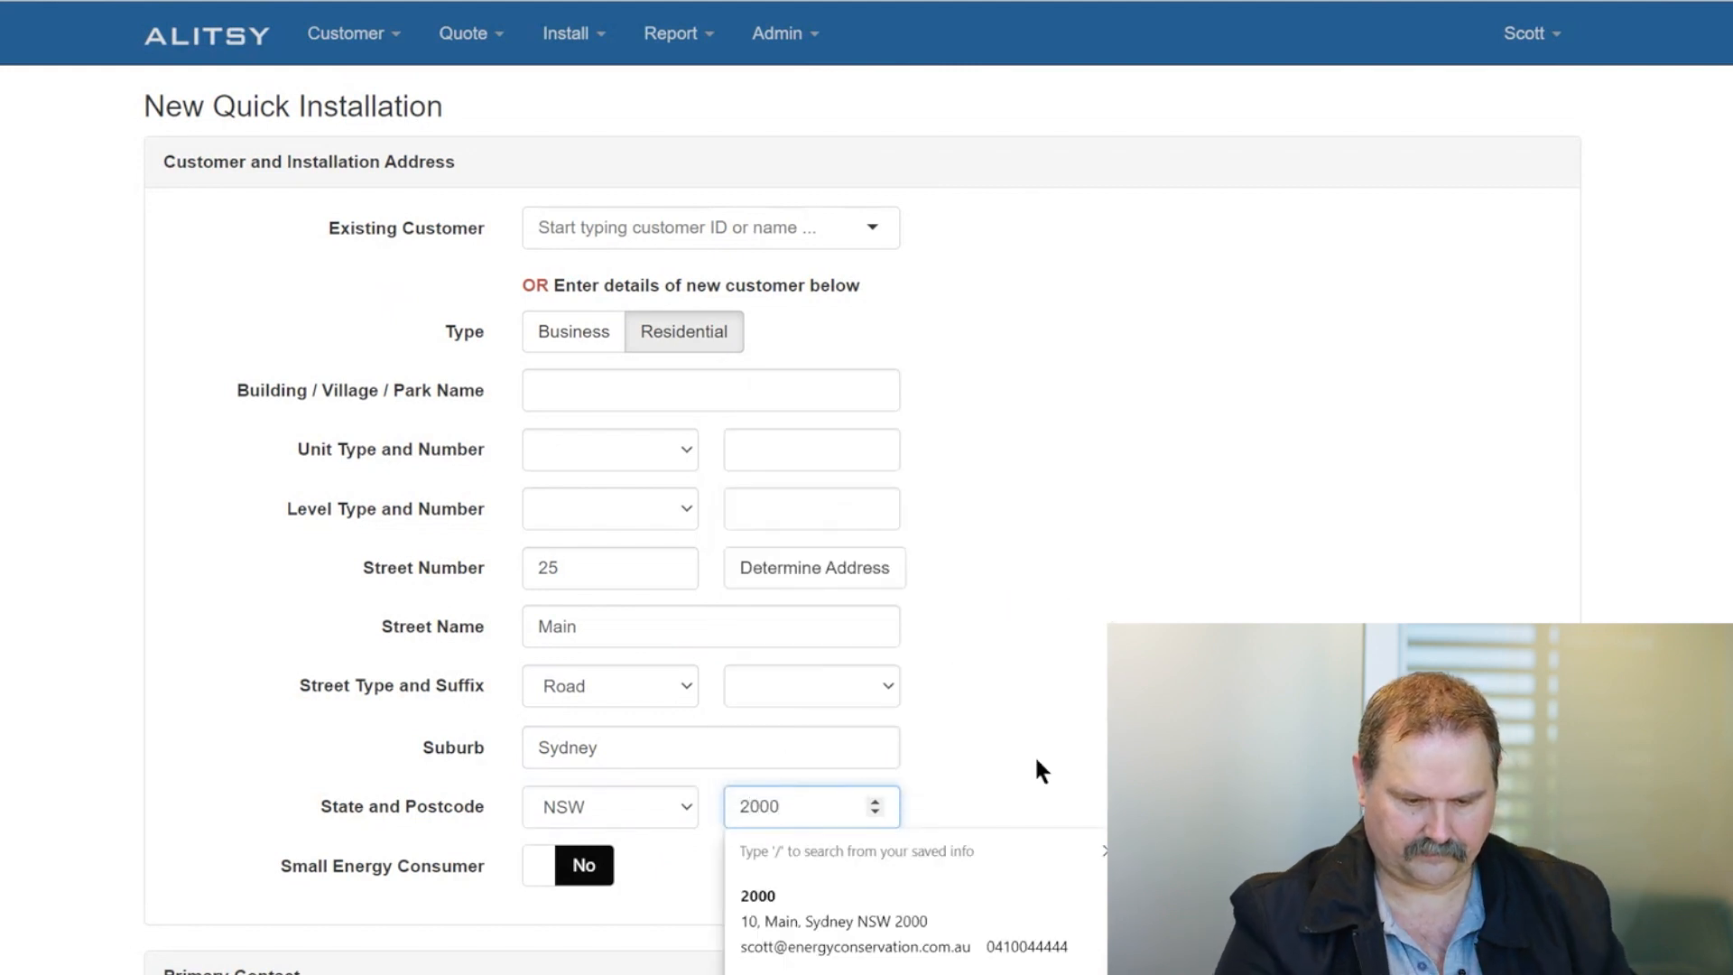
{"action": "left_click", "coordinate": [1034, 755]}
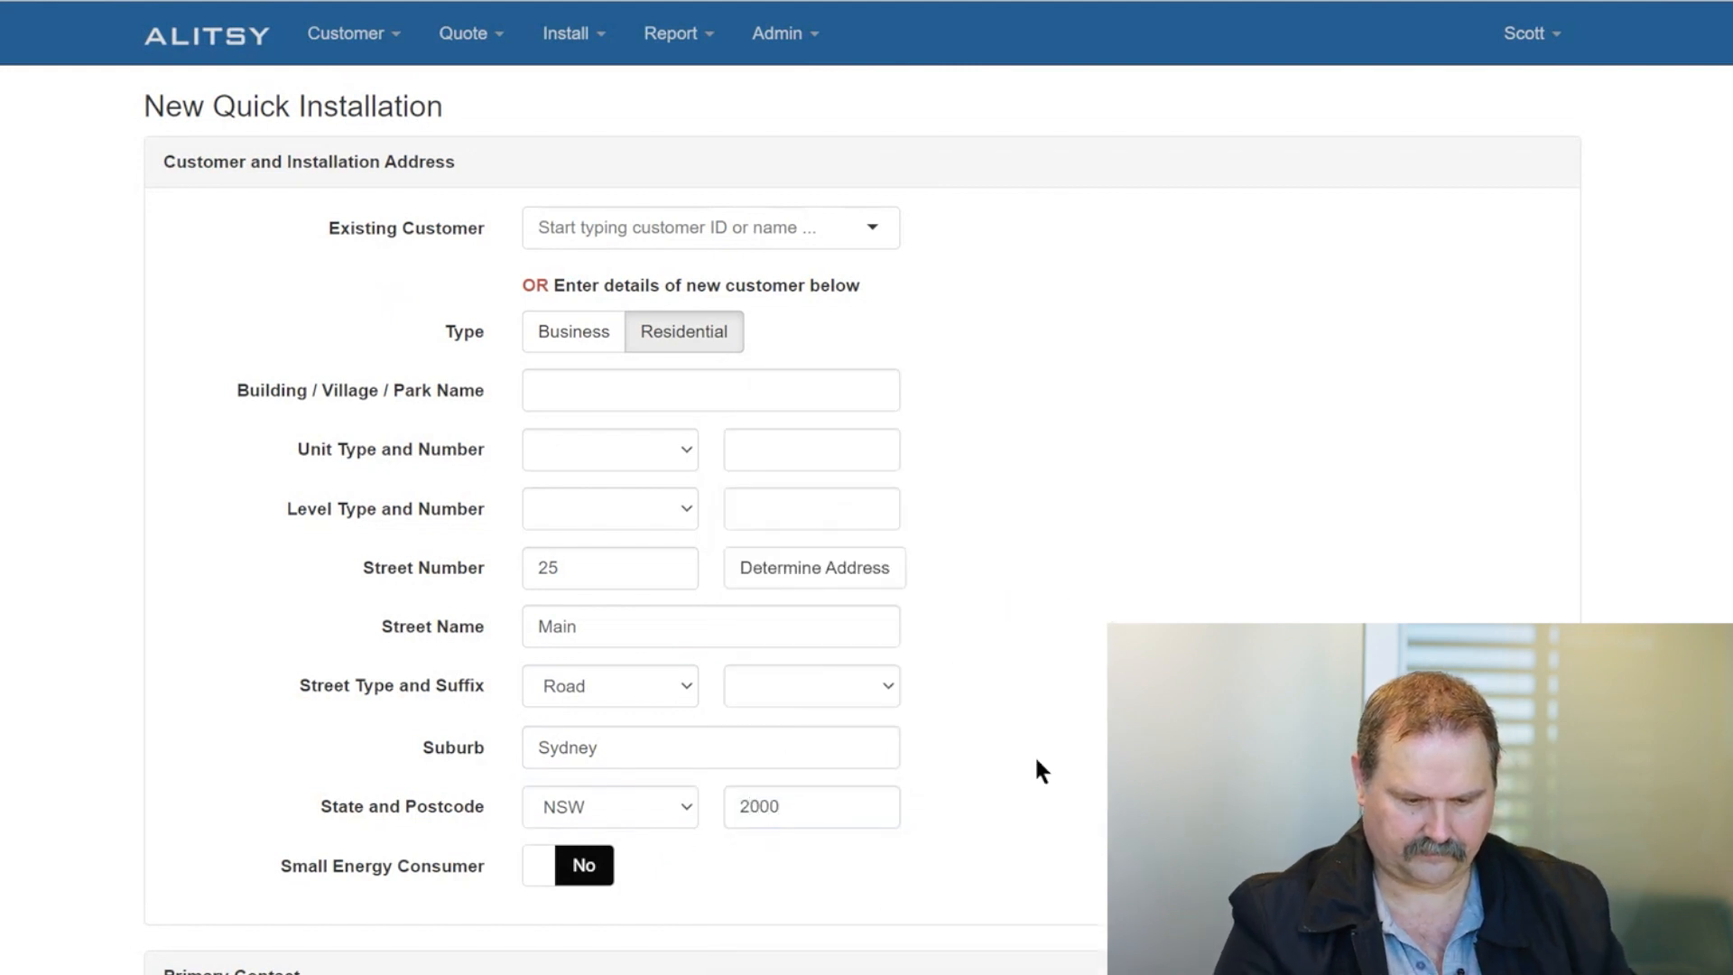
Fill in the primary contact's first name, last name, e-mail and phone number from the first saved contact entry.
{"action": "scroll", "coordinate": [529, 668], "scroll_direction": "down", "scroll_amount": 5}
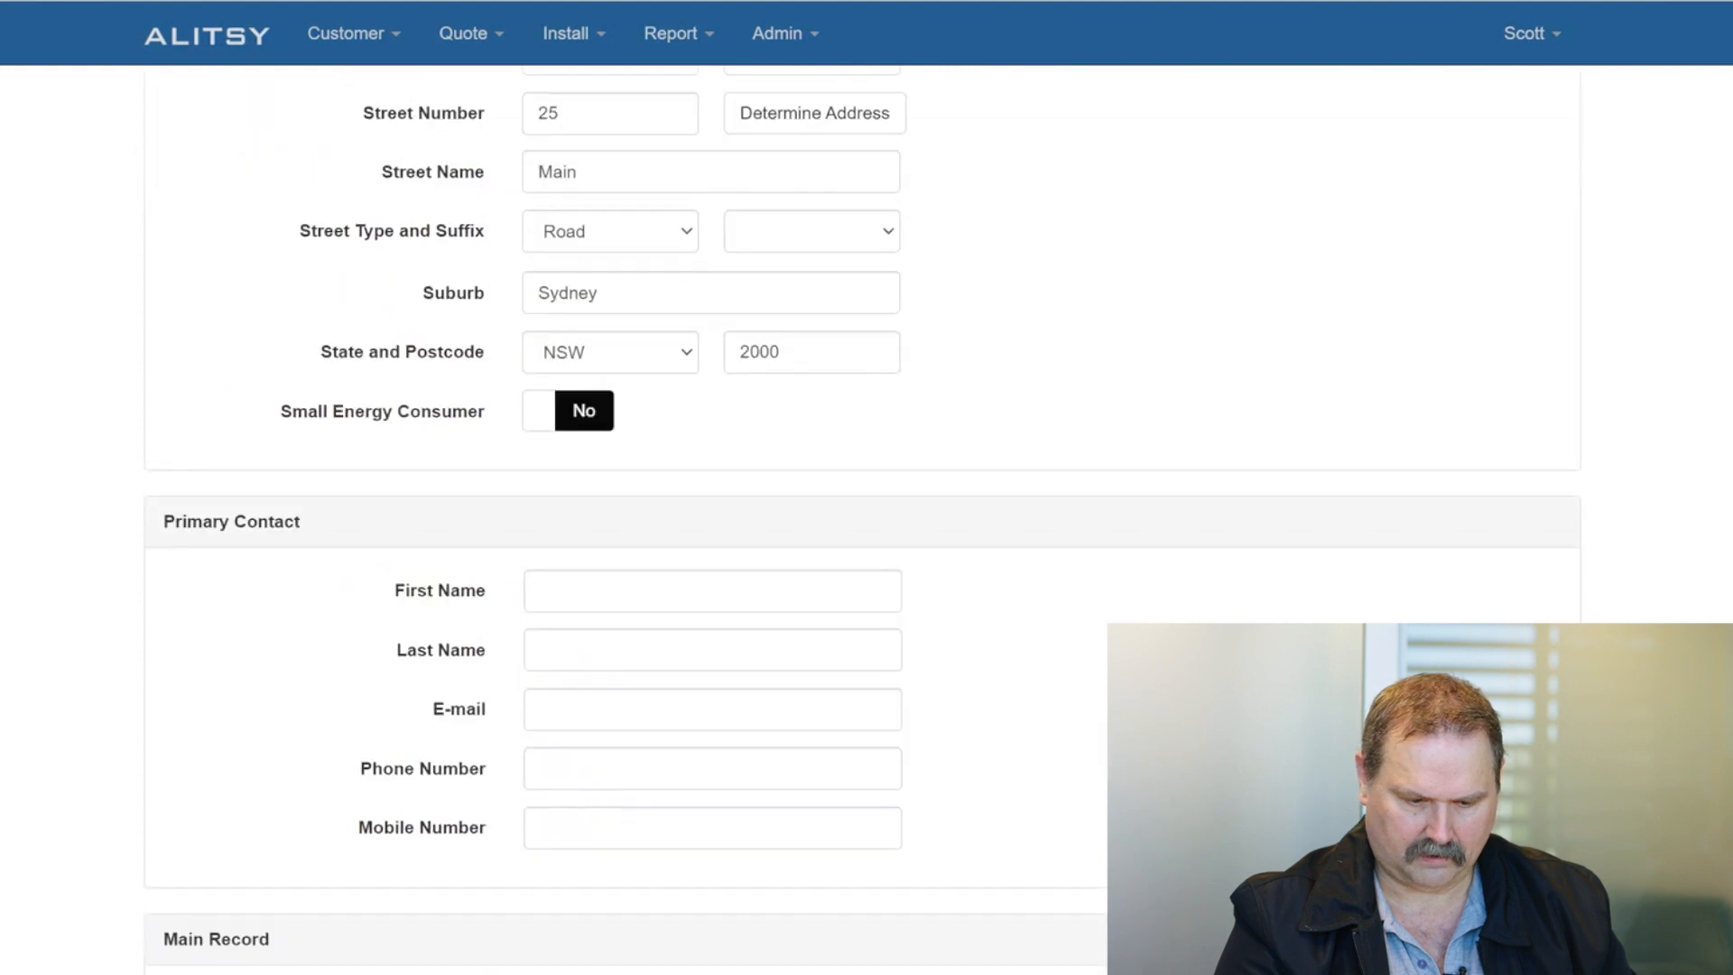
{"action": "left_click", "coordinate": [570, 588]}
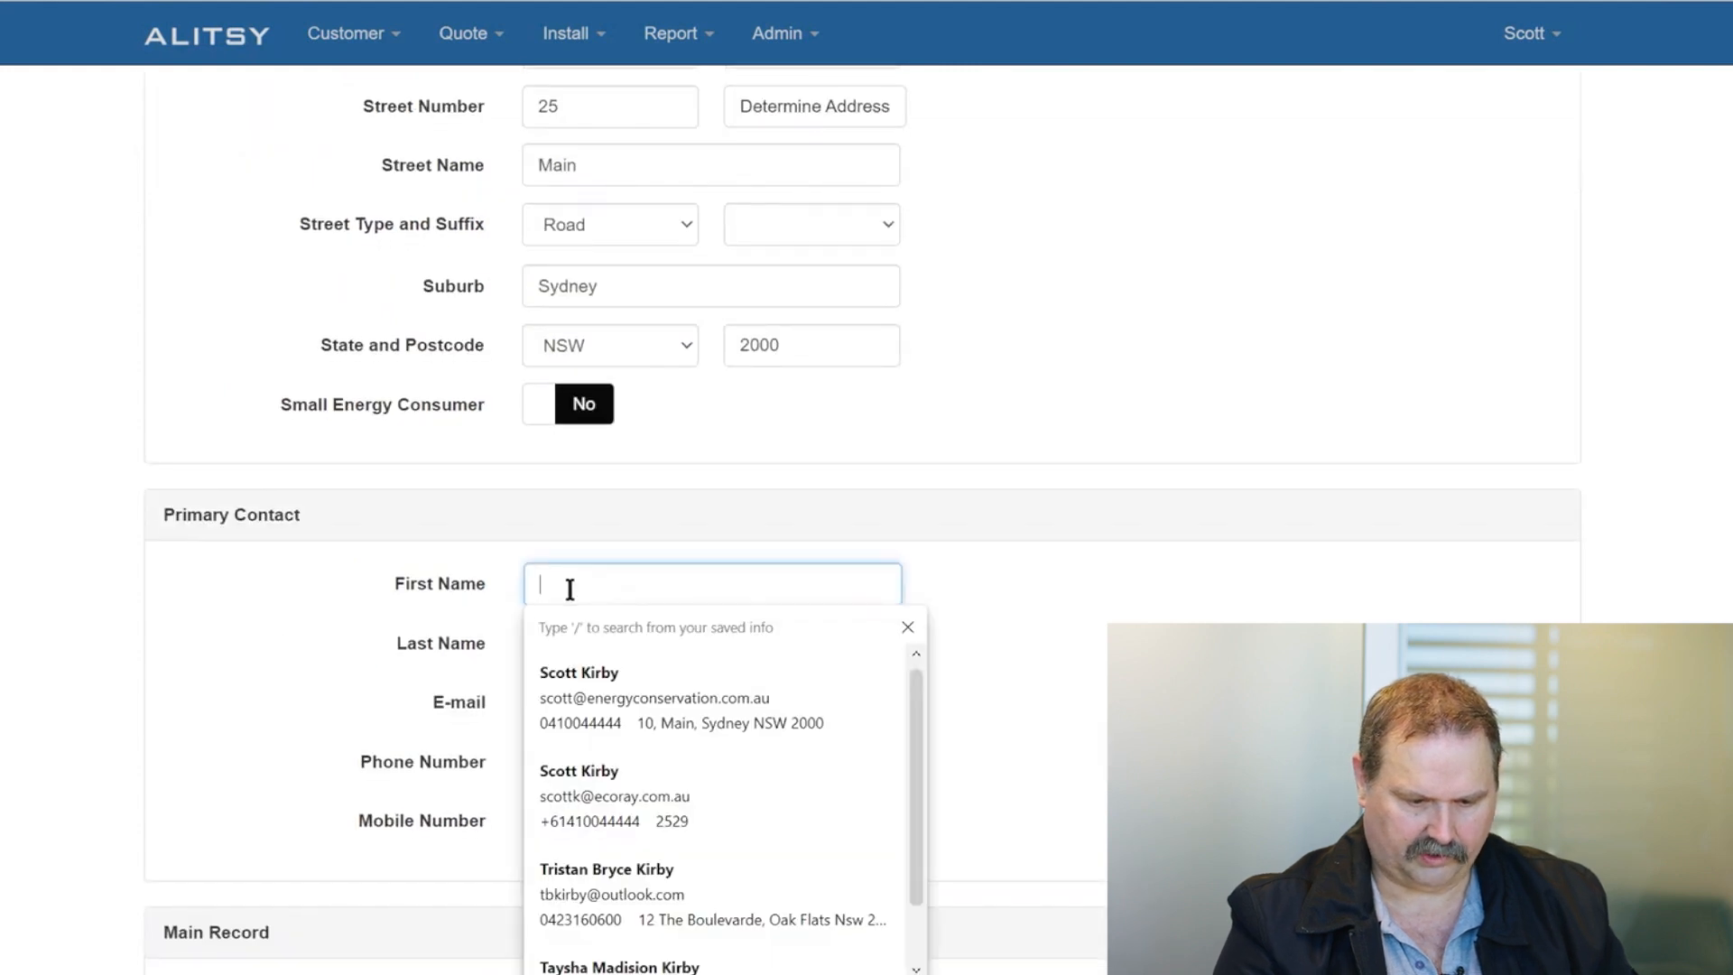
{"action": "left_click", "coordinate": [587, 682]}
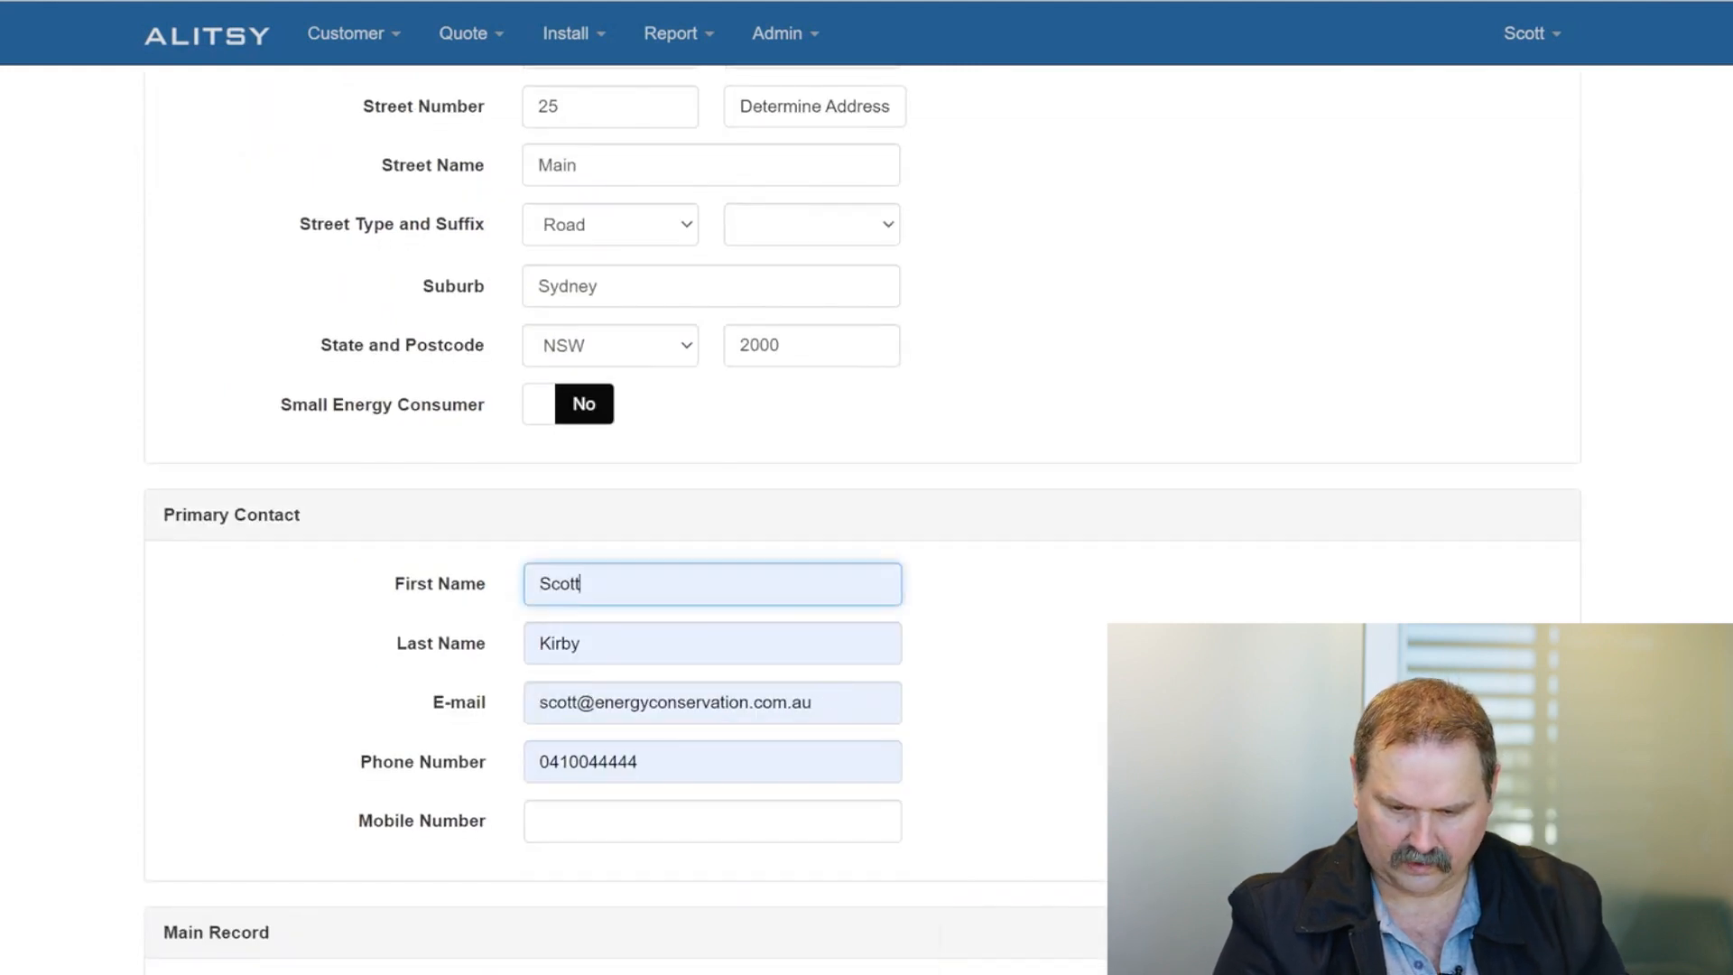
Set the scheme to HEER and assign the installation to the chosen installer/electrician.
{"action": "scroll", "coordinate": [730, 745], "scroll_direction": "down", "scroll_amount": 5}
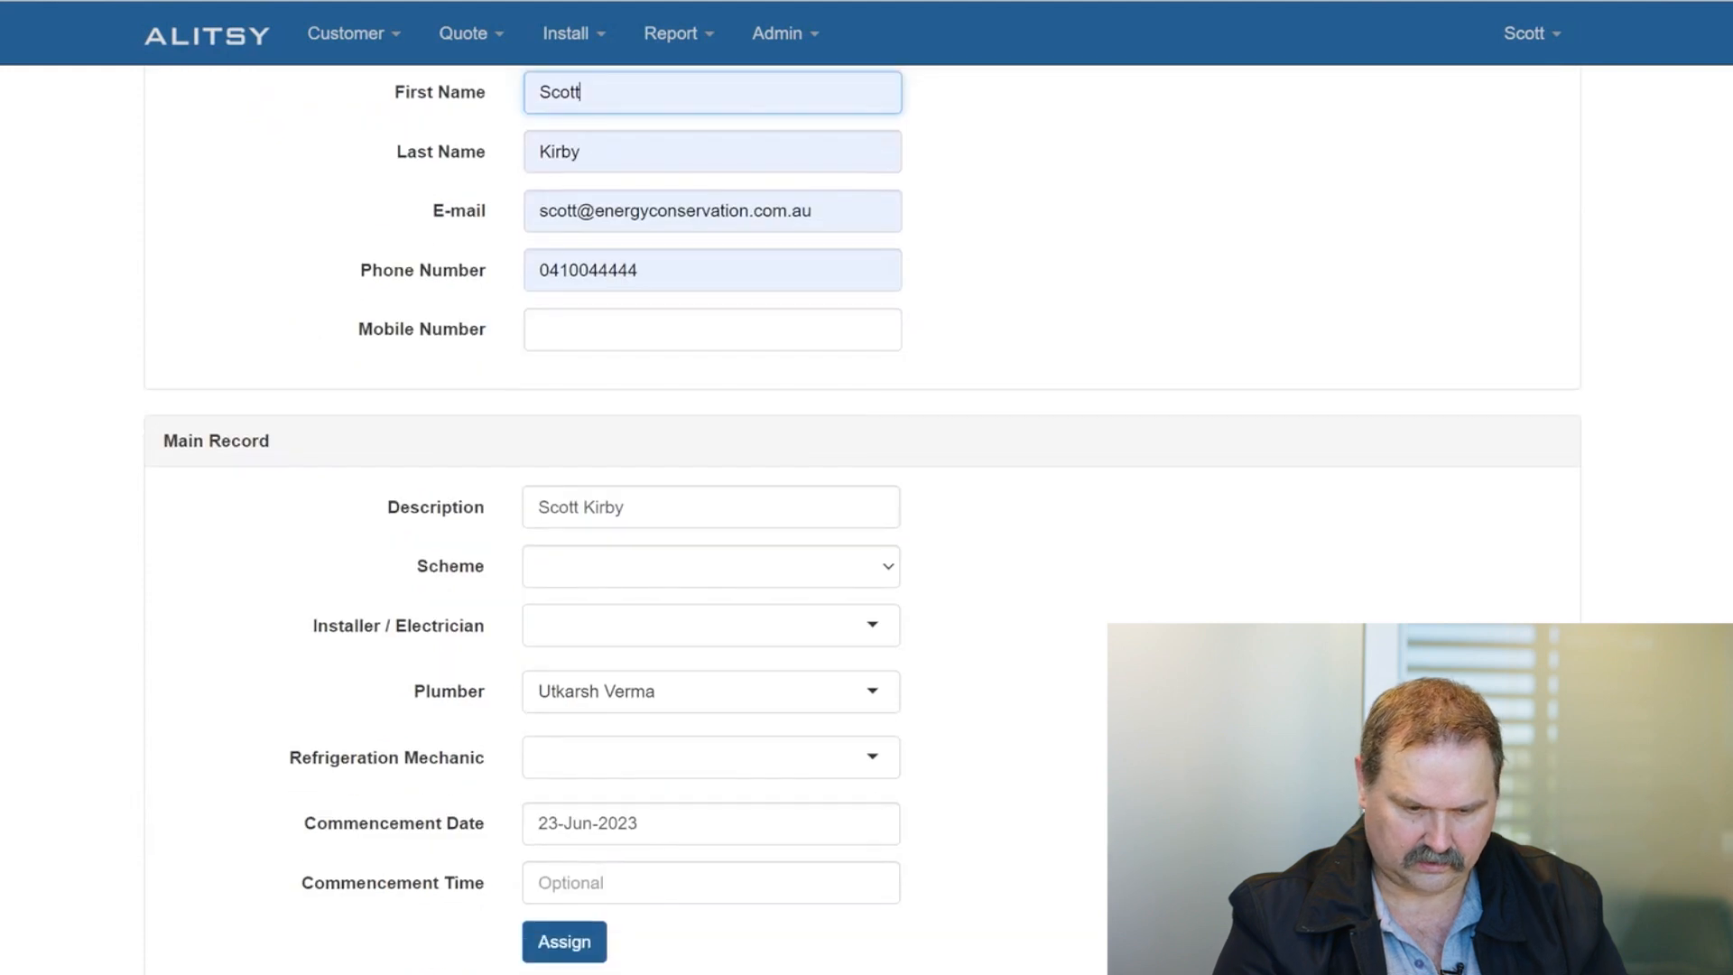
{"action": "left_click", "coordinate": [782, 568]}
{"action": "left_click", "coordinate": [616, 623]}
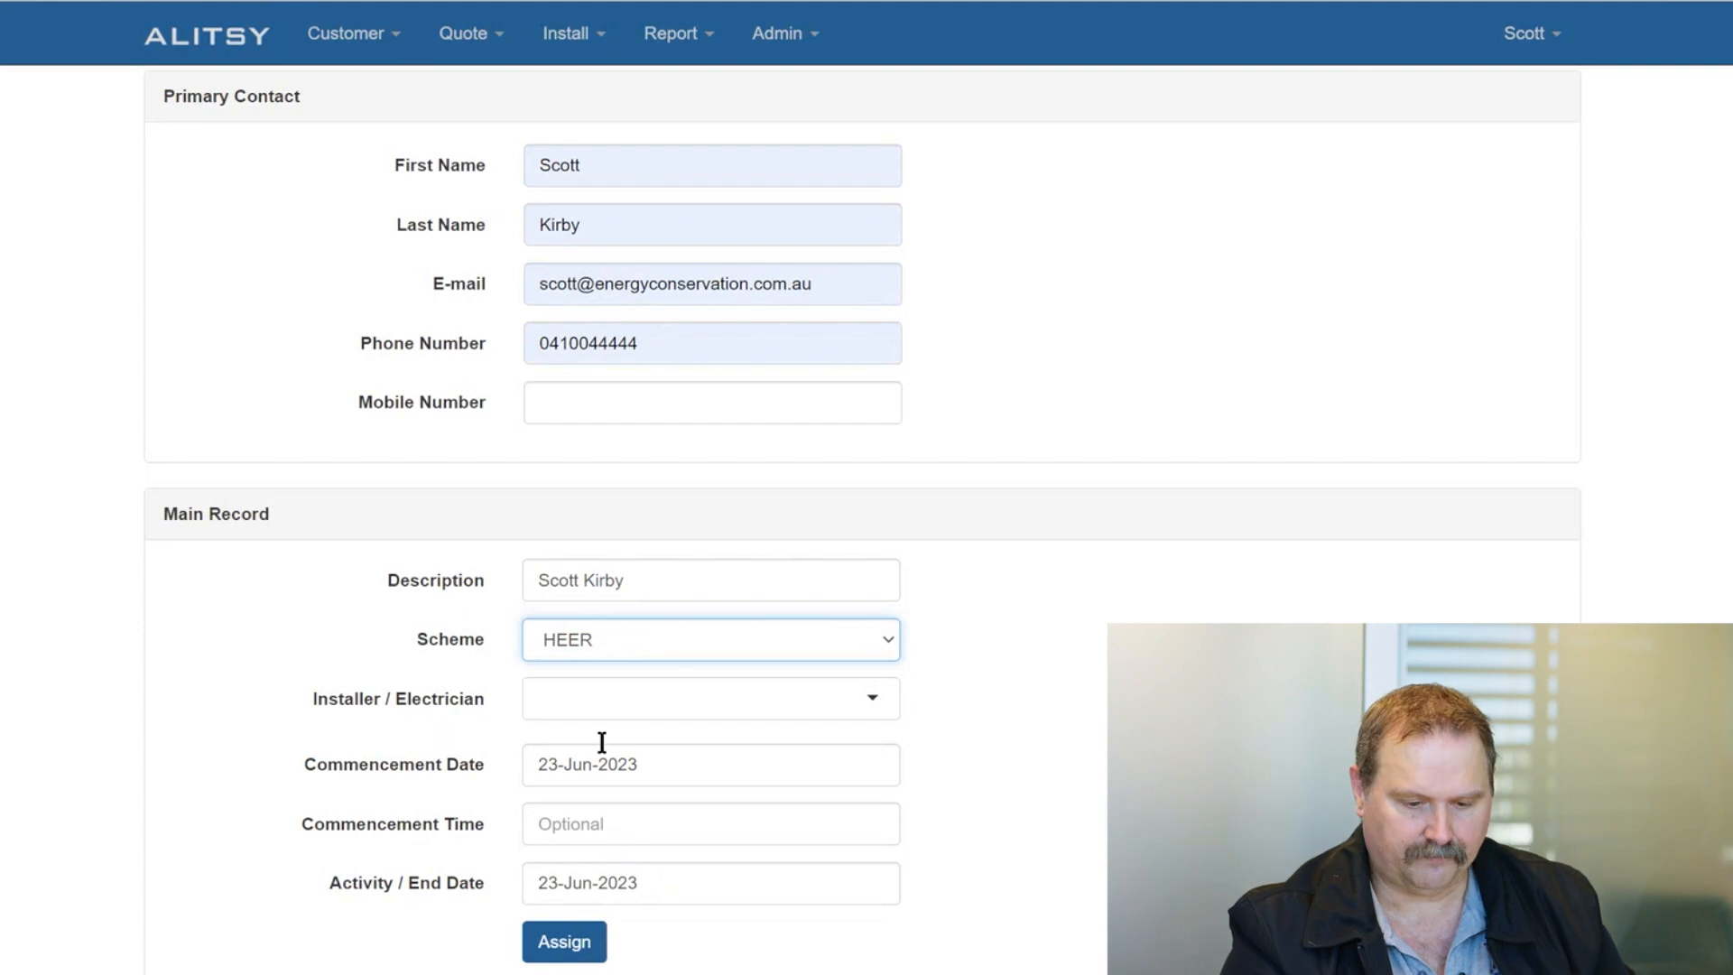
{"action": "left_click", "coordinate": [874, 702]}
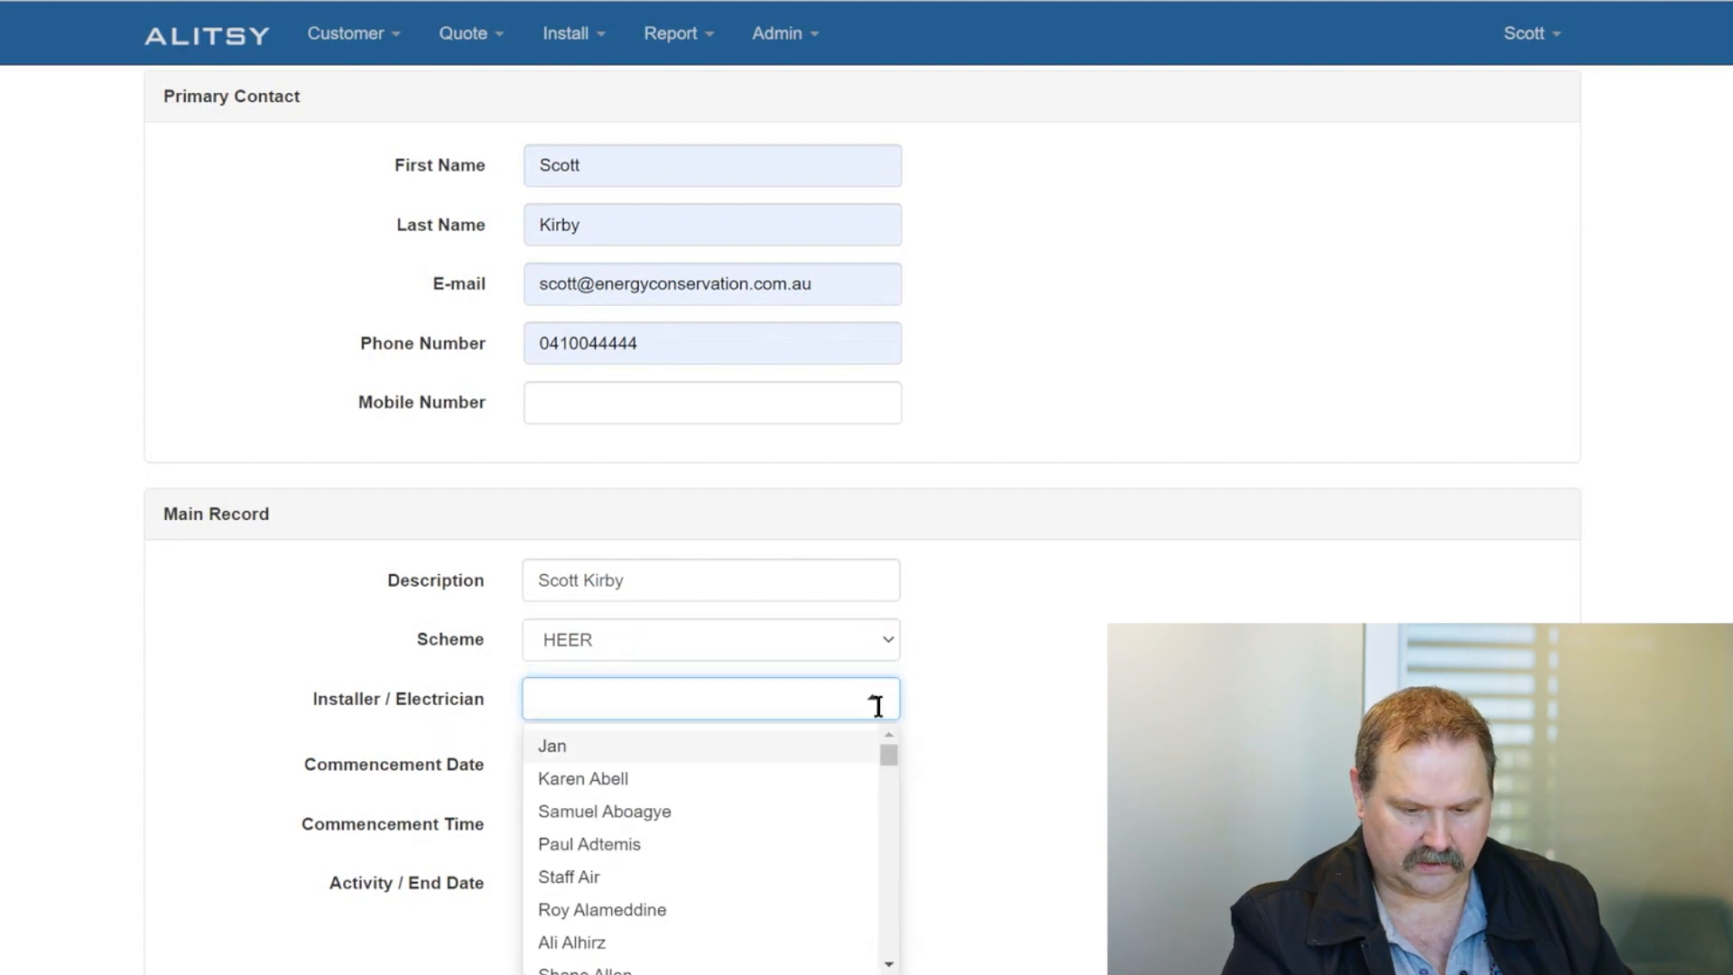
{"action": "type", "text": "Utka"}
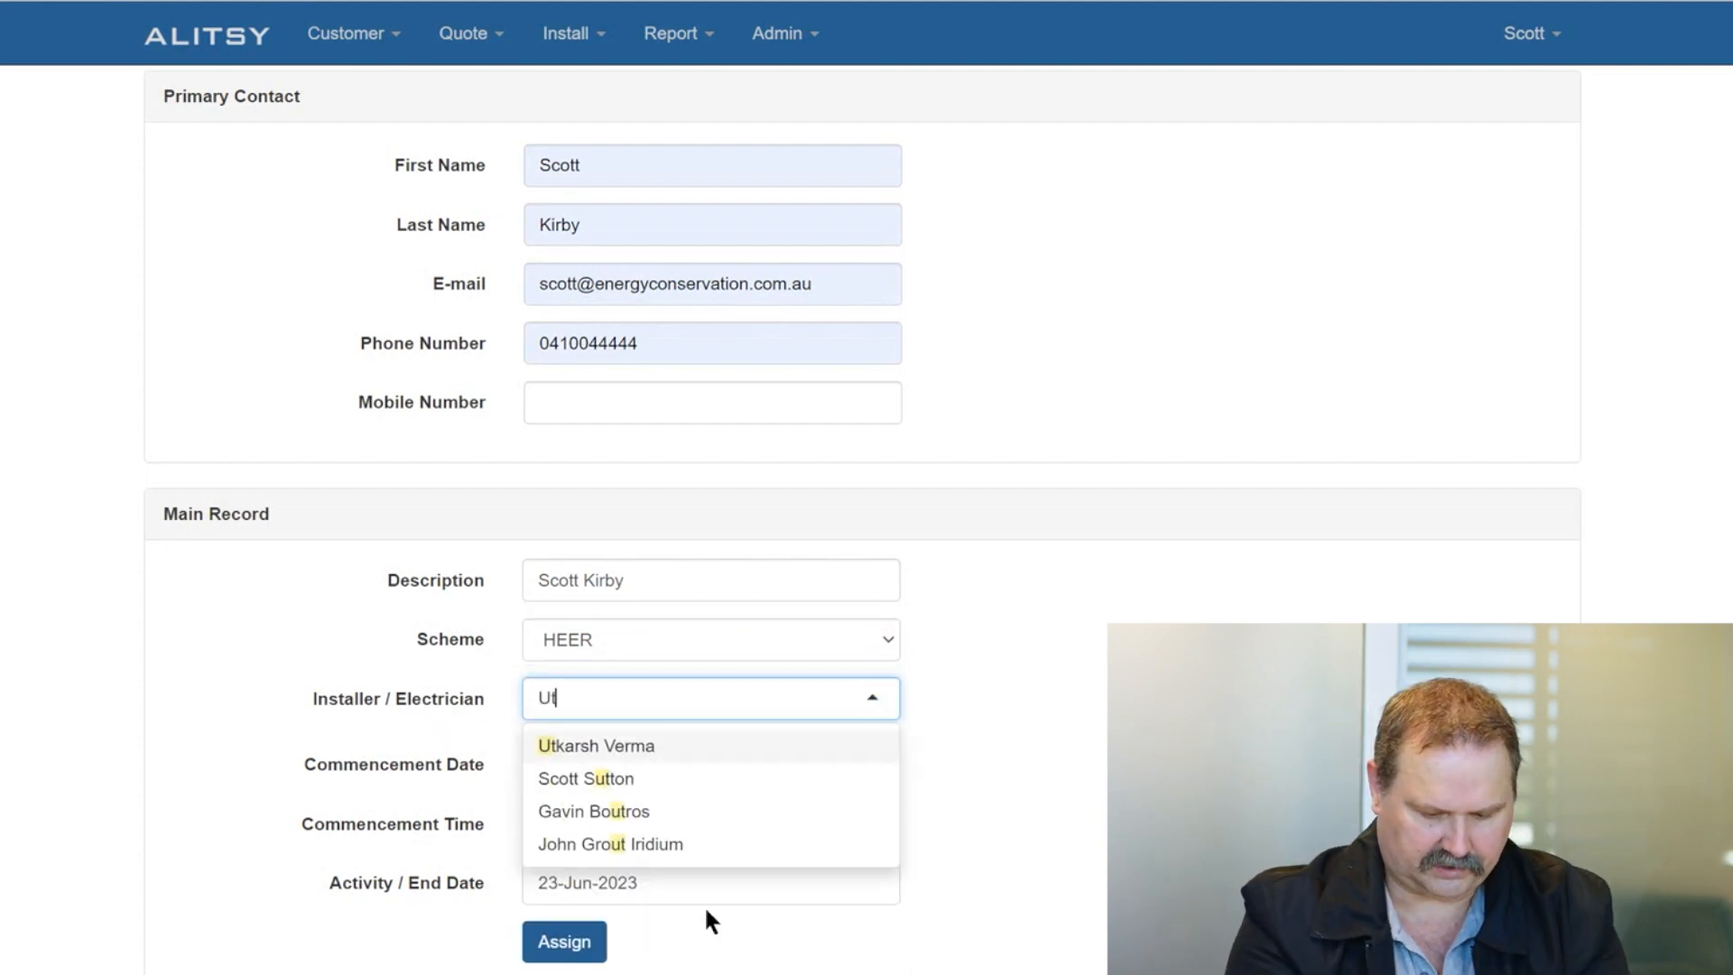
{"action": "left_click", "coordinate": [637, 756]}
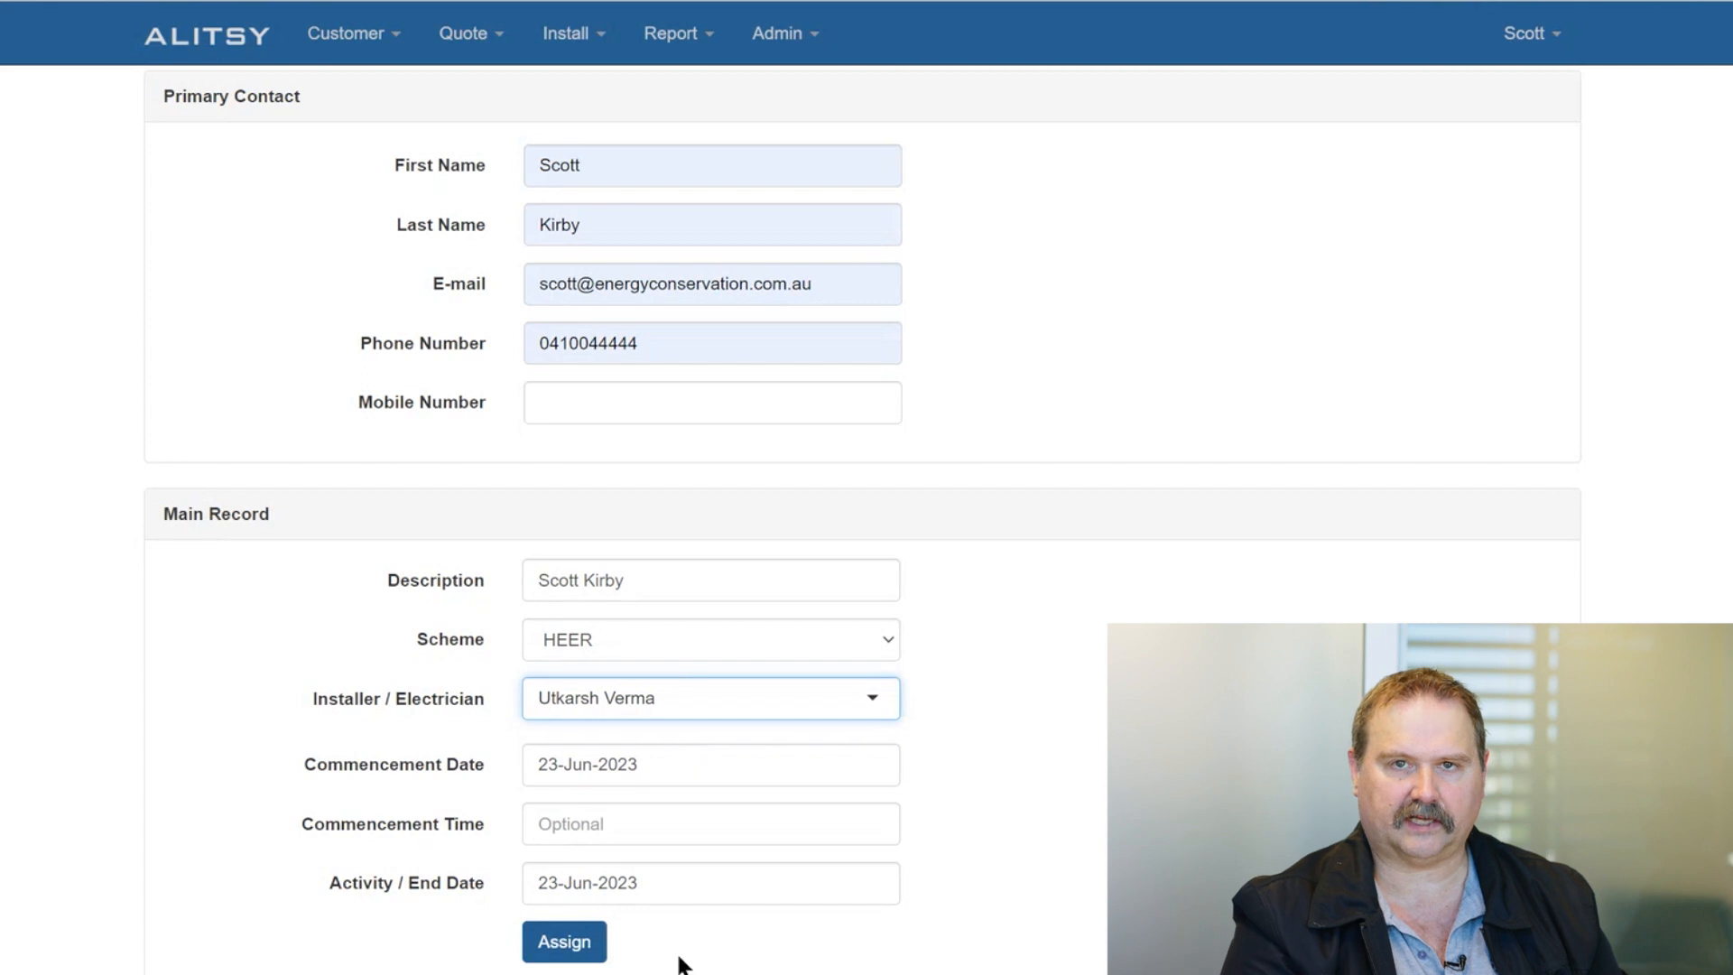
{"action": "left_click", "coordinate": [566, 941]}
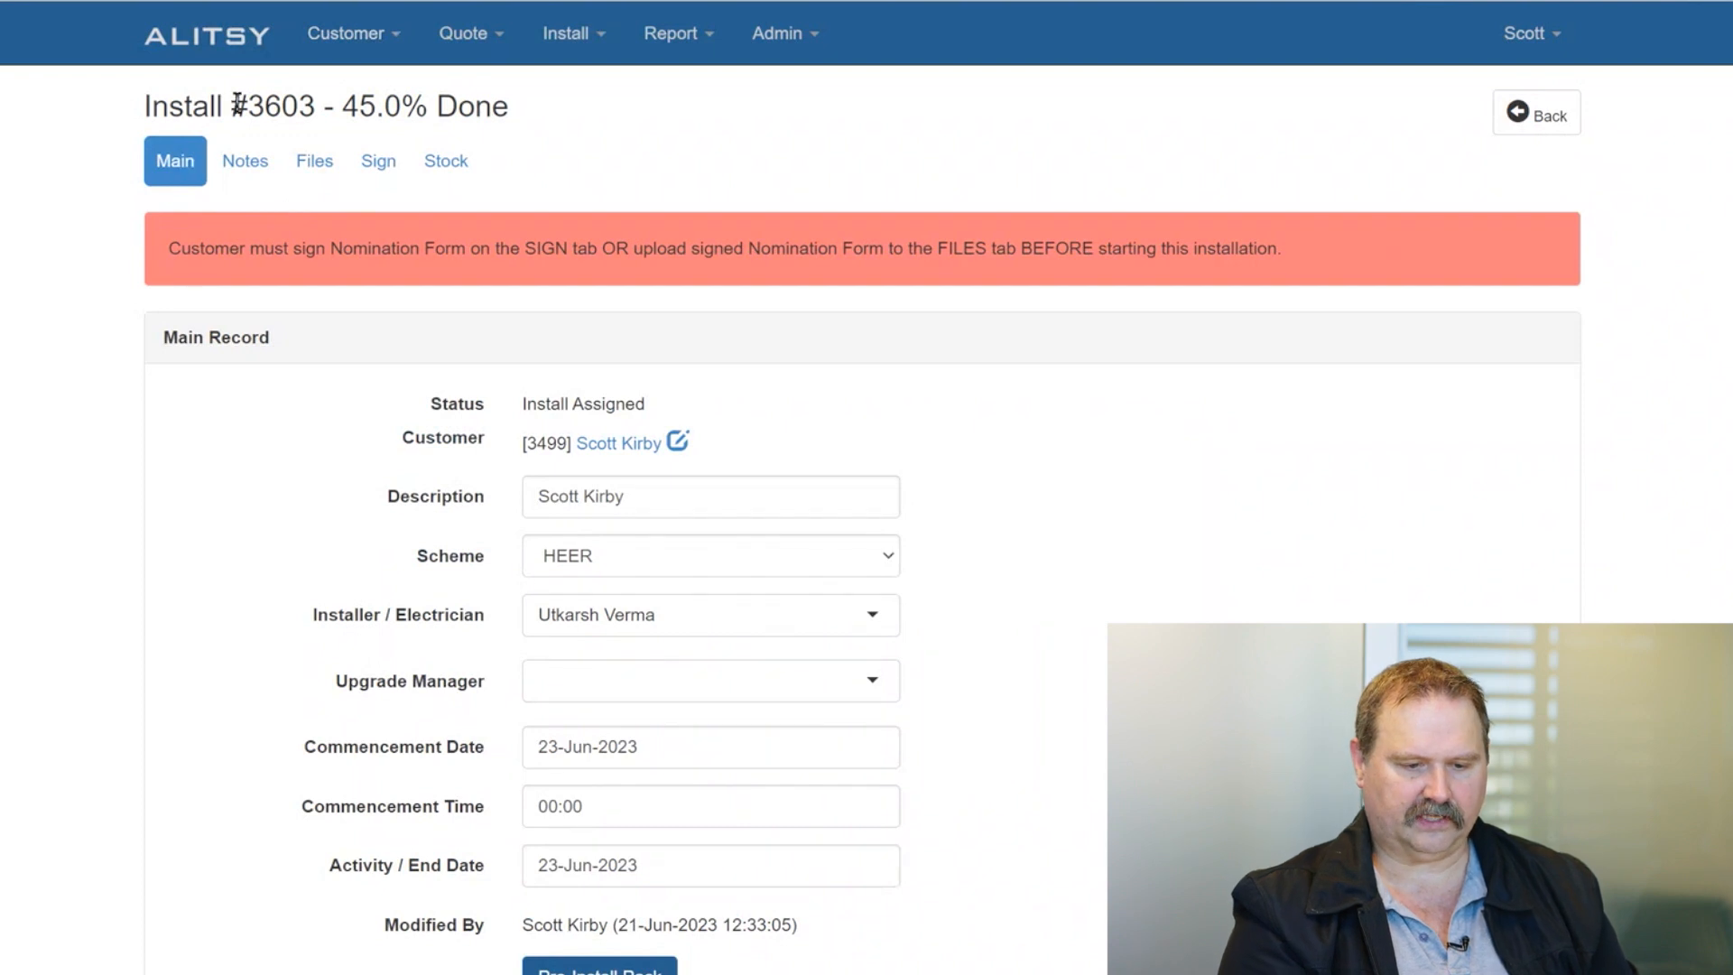
{"action": "mouse_move", "coordinate": [251, 107]}
{"action": "left_mouse_down"}
{"action": "mouse_move", "coordinate": [318, 106]}
{"action": "mouse_move", "coordinate": [231, 106]}
{"action": "left_mouse_up"}
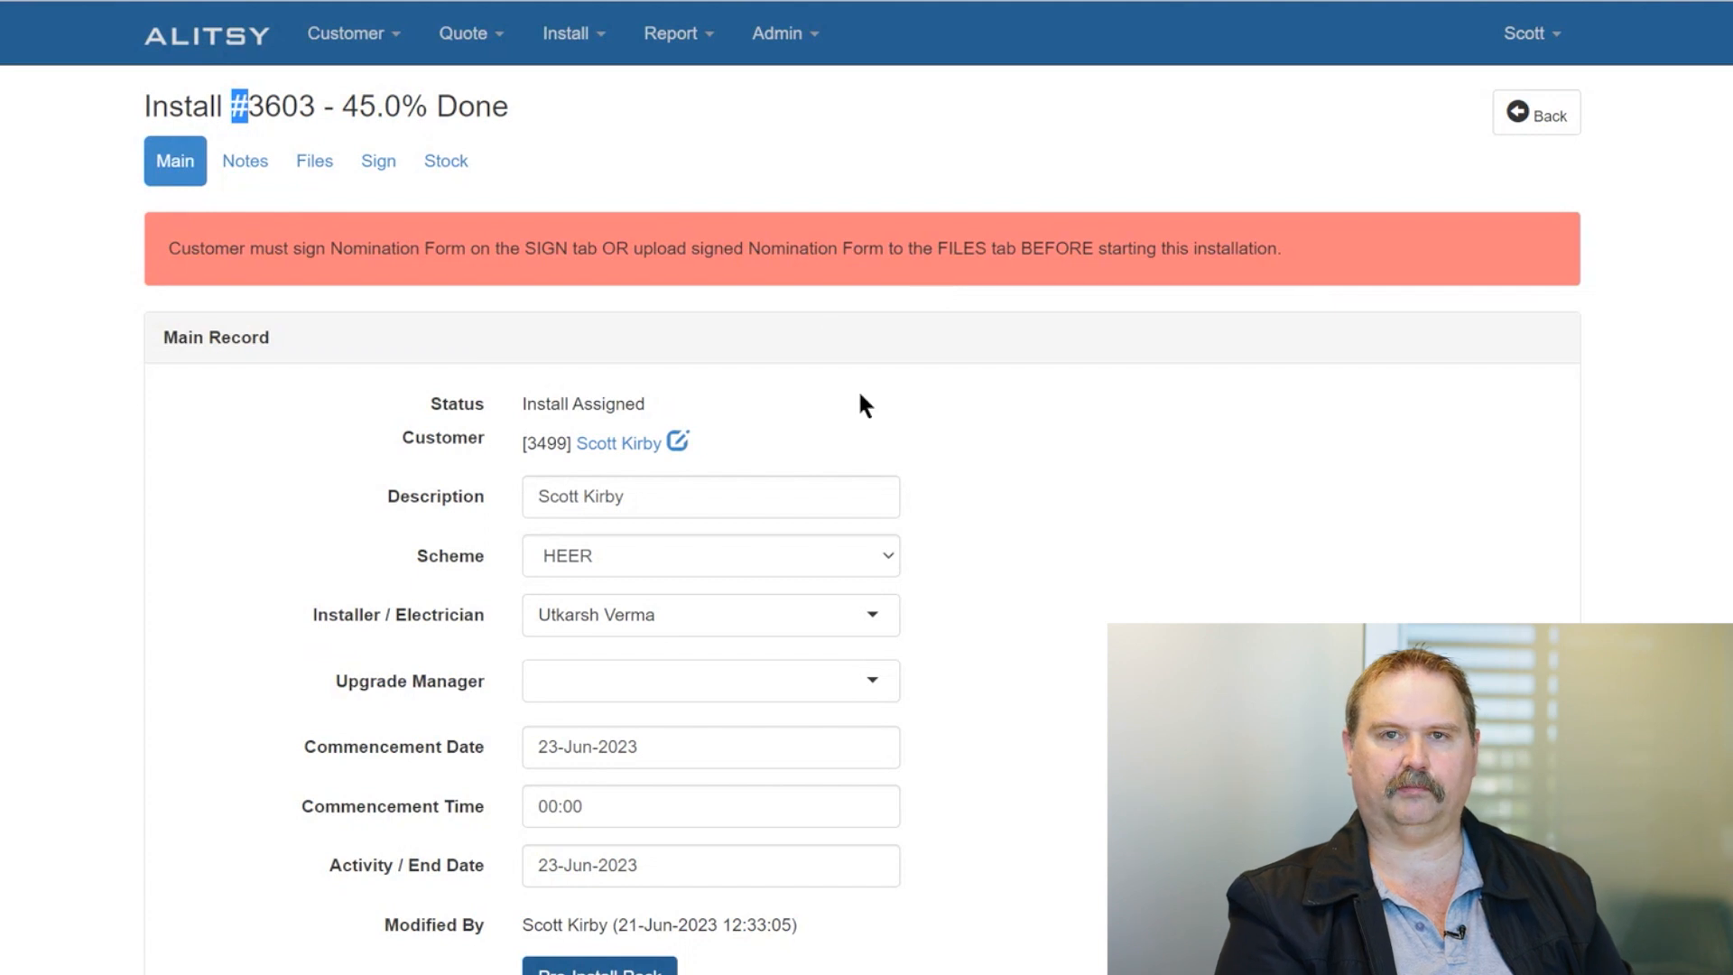
{"action": "left_click_drag", "start_coordinate": [859, 394], "coordinate": [267, 368]}
{"action": "left_click", "coordinate": [165, 426]}
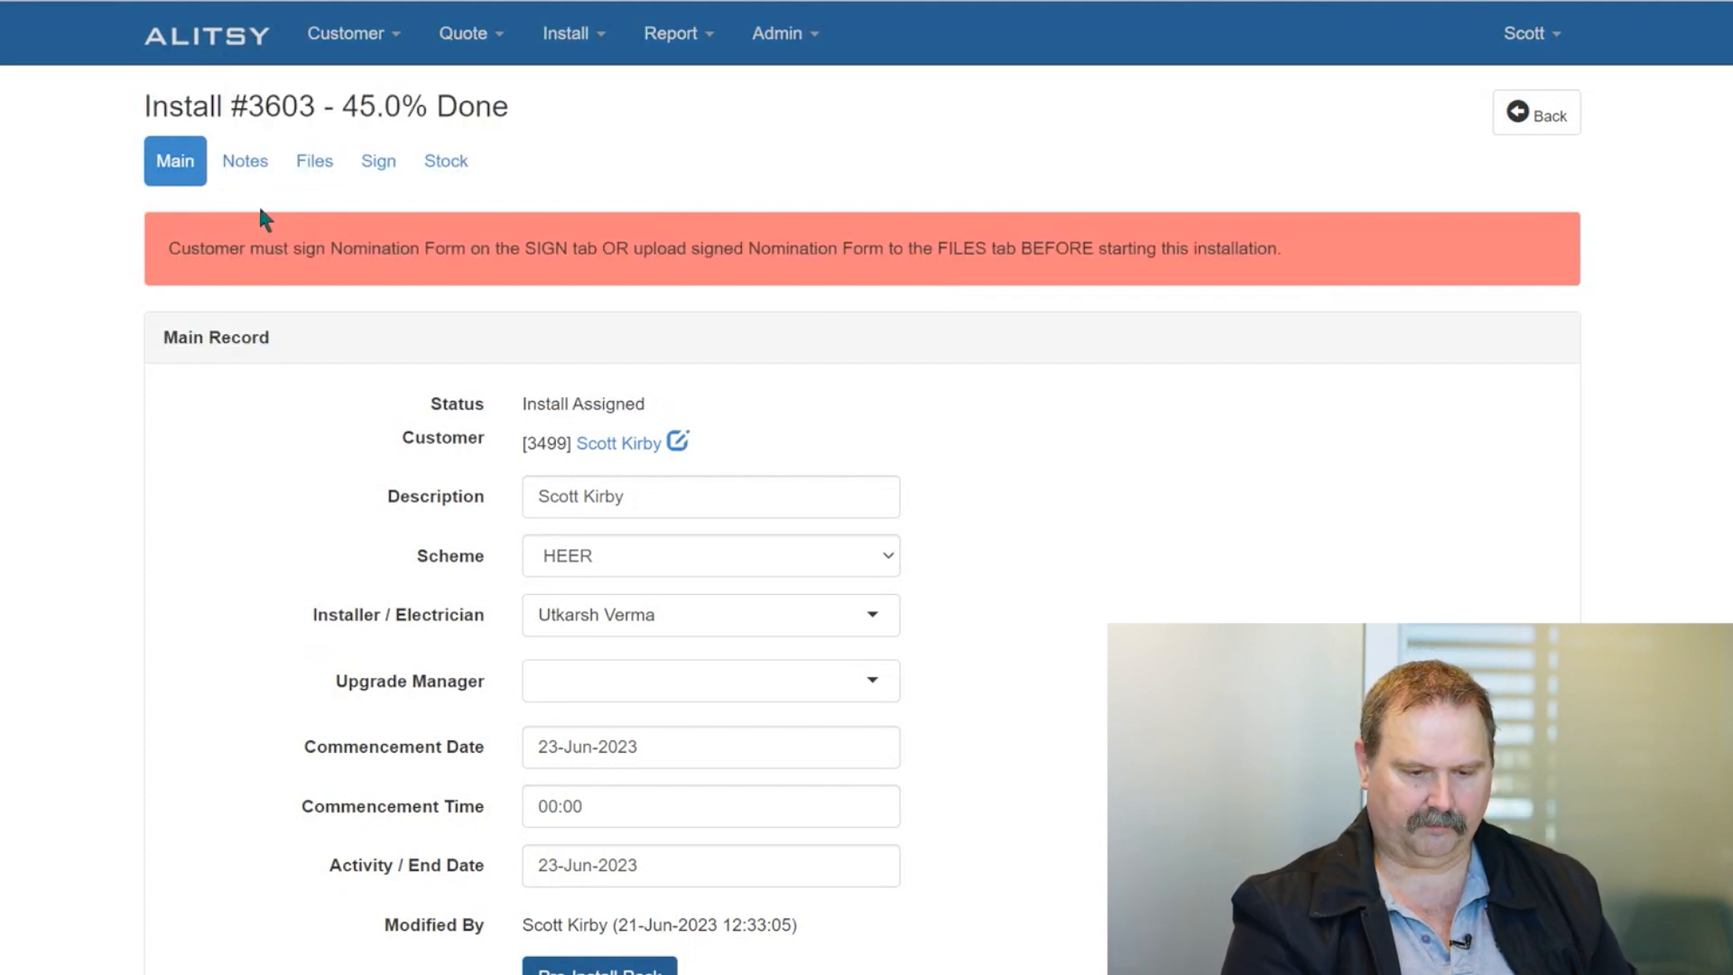
Open the installation's signing page and review the Nomination Form declaration and the customer signature section.
{"action": "left_click", "coordinate": [379, 162]}
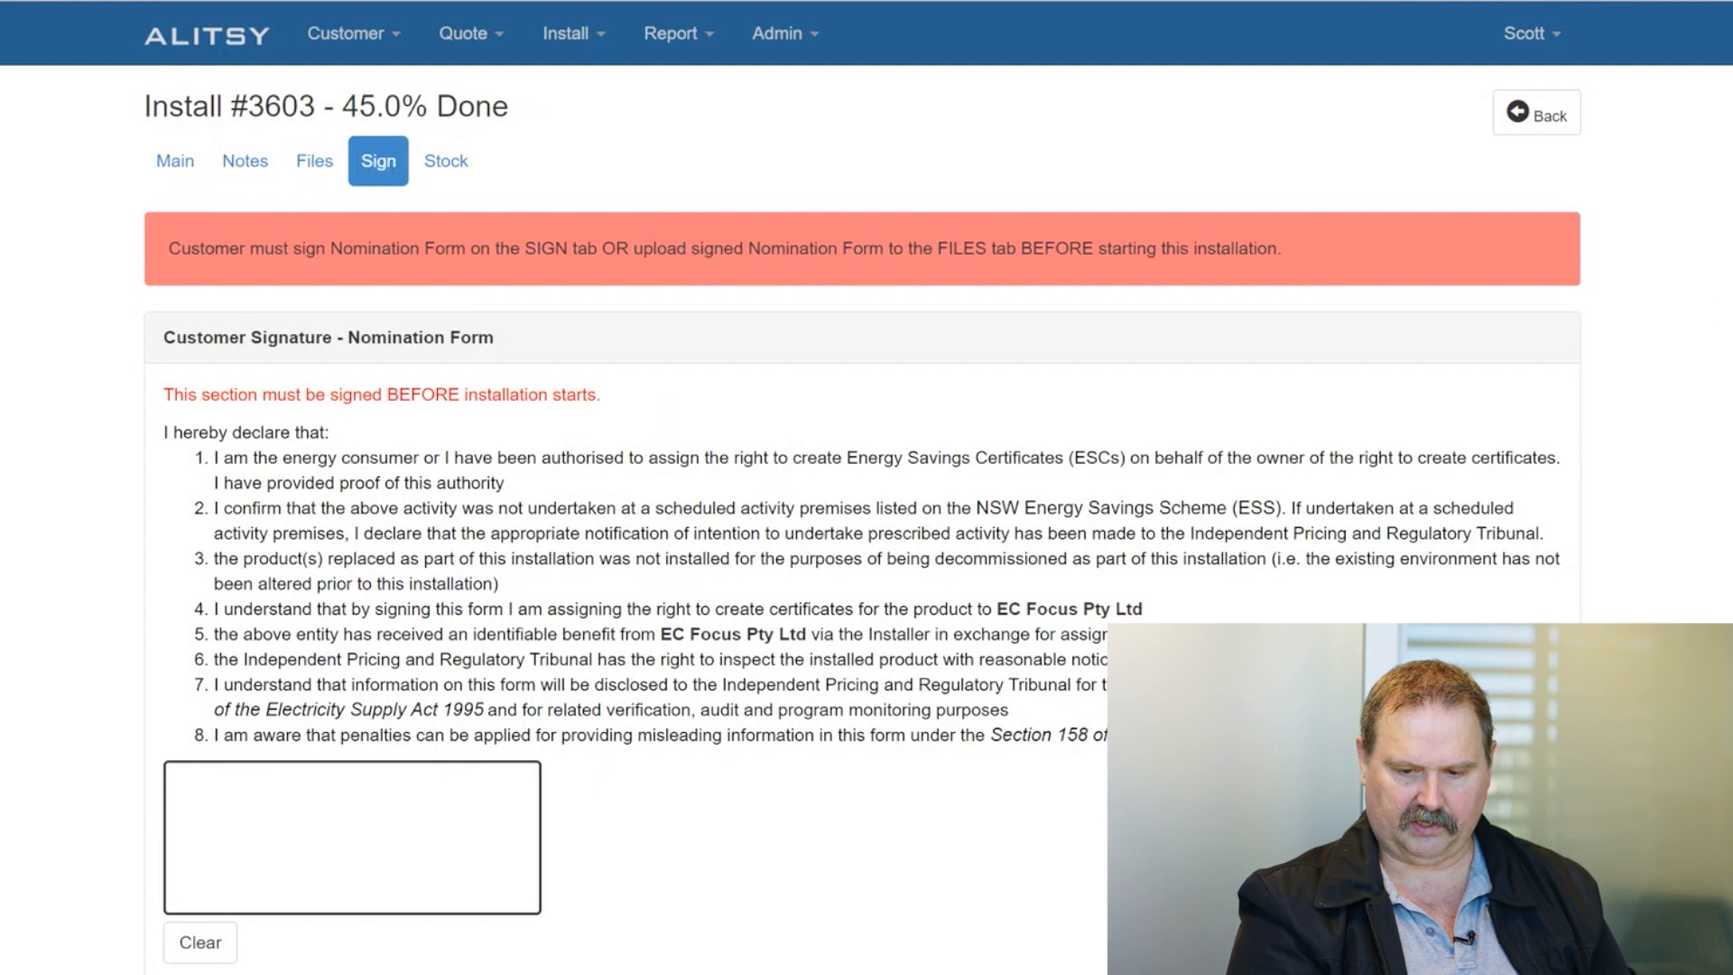
{"action": "scroll", "coordinate": [862, 542], "scroll_direction": "down", "scroll_amount": 9}
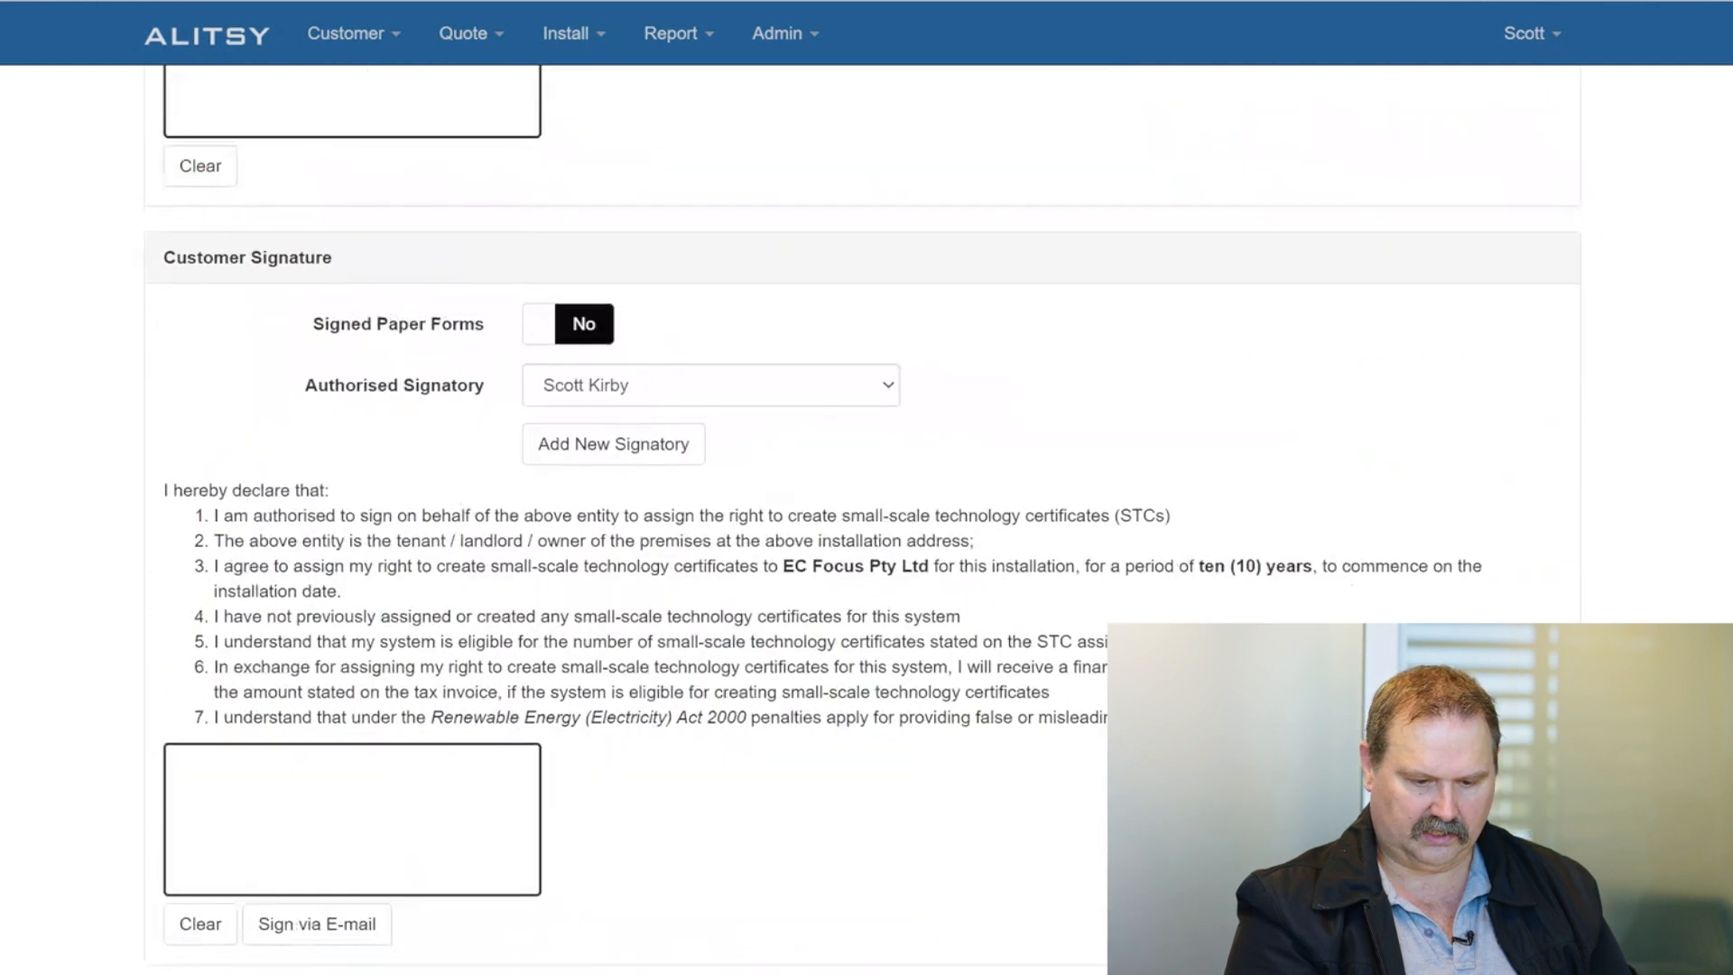
Review the STC assignment declaration and signature boxes on the signing page, and return to the installation's main record.
{"action": "scroll", "coordinate": [862, 542], "scroll_direction": "up", "scroll_amount": 2}
{"action": "left_click_drag", "start_coordinate": [1731, 569], "coordinate": [1730, 604]}
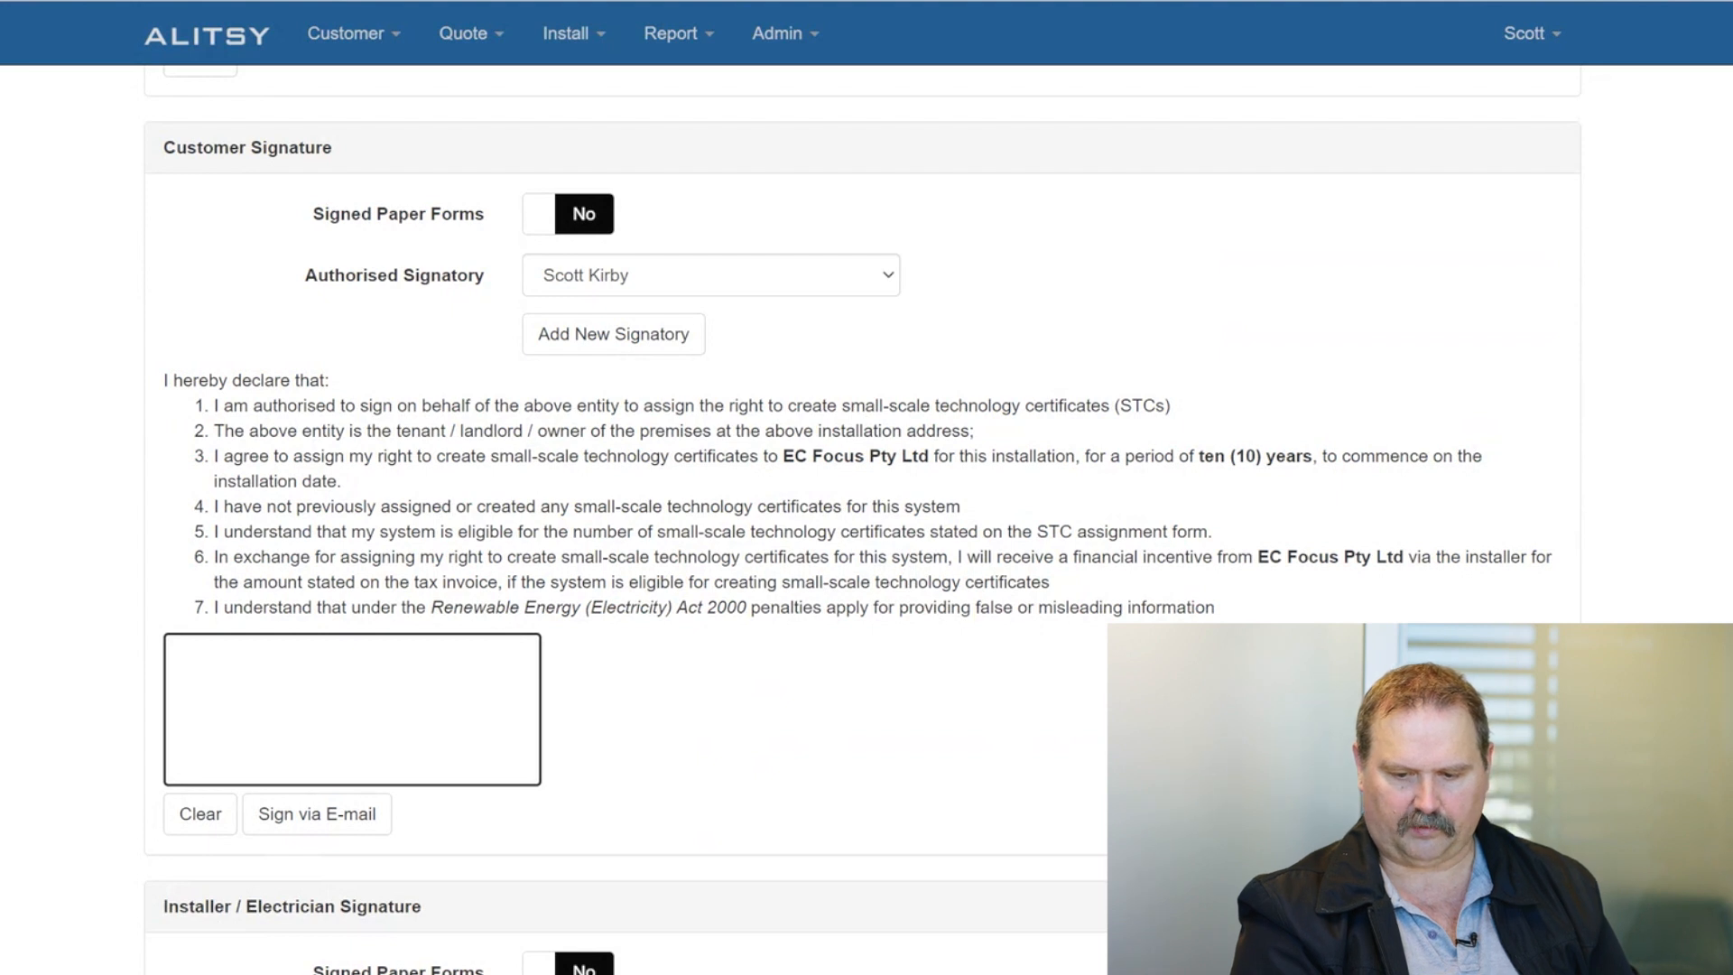
{"action": "scroll", "coordinate": [862, 488], "scroll_direction": "up", "scroll_amount": 8}
{"action": "scroll", "coordinate": [862, 487], "scroll_direction": "down", "scroll_amount": 9}
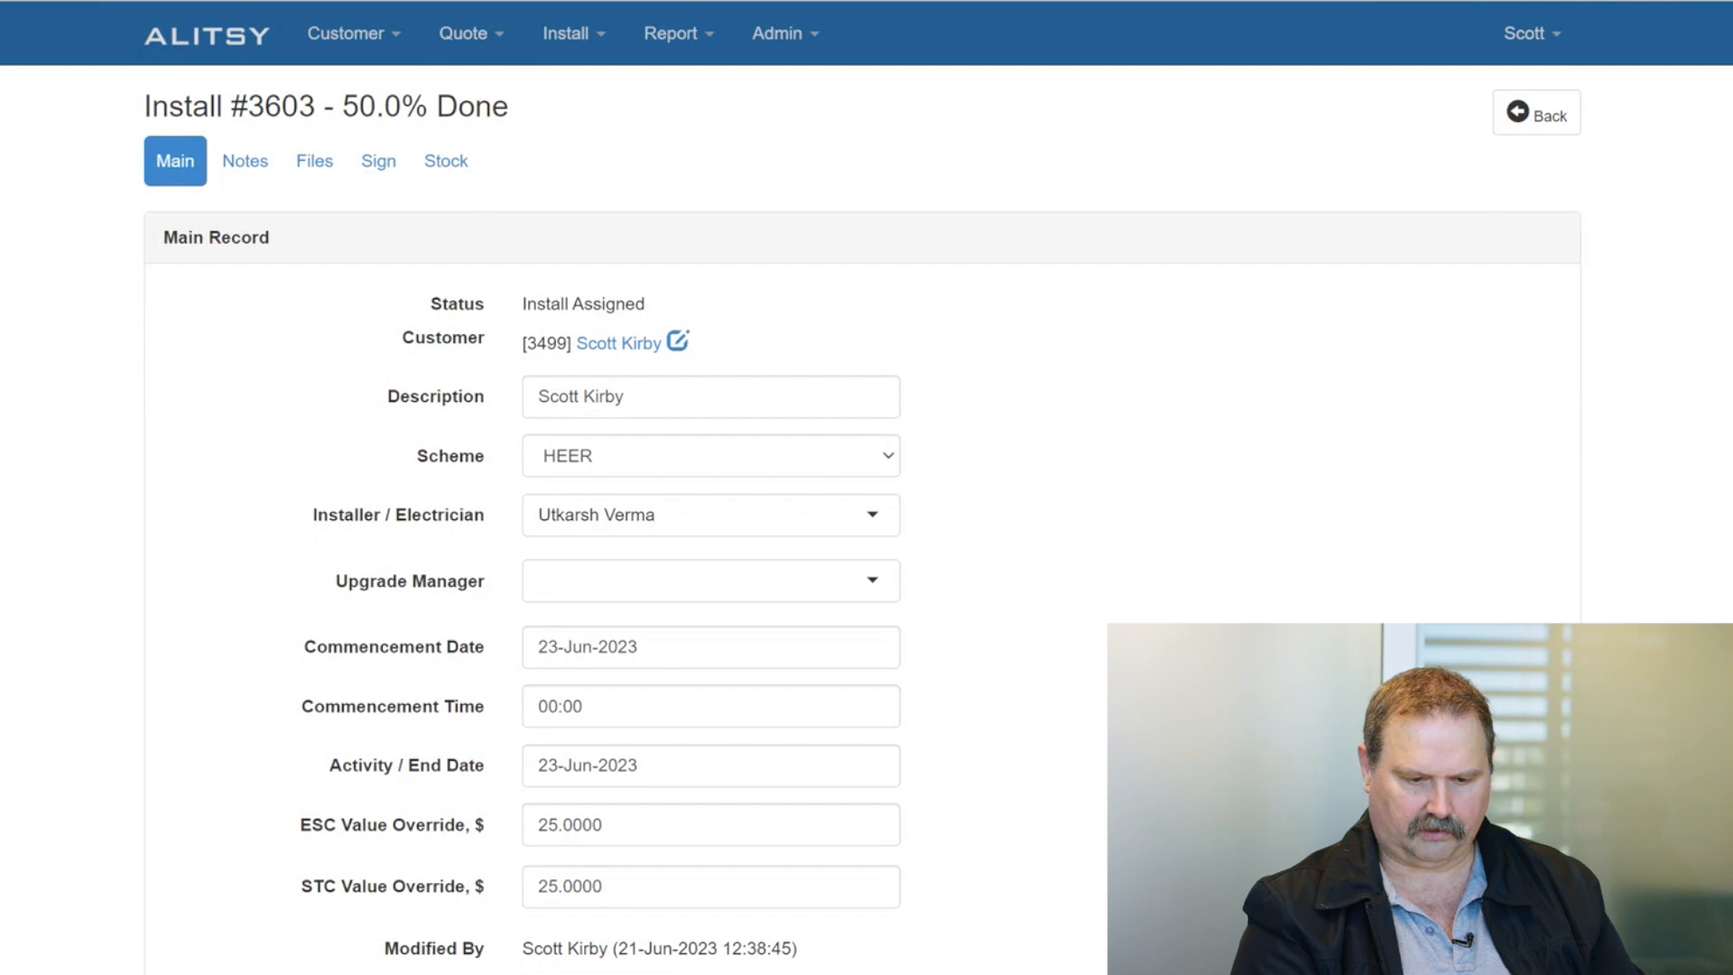
Start a new item under Upgrade Products and choose Quantum 270-08AC6-290 as the upgrade product.
{"action": "scroll", "coordinate": [862, 541], "scroll_direction": "down", "scroll_amount": 8}
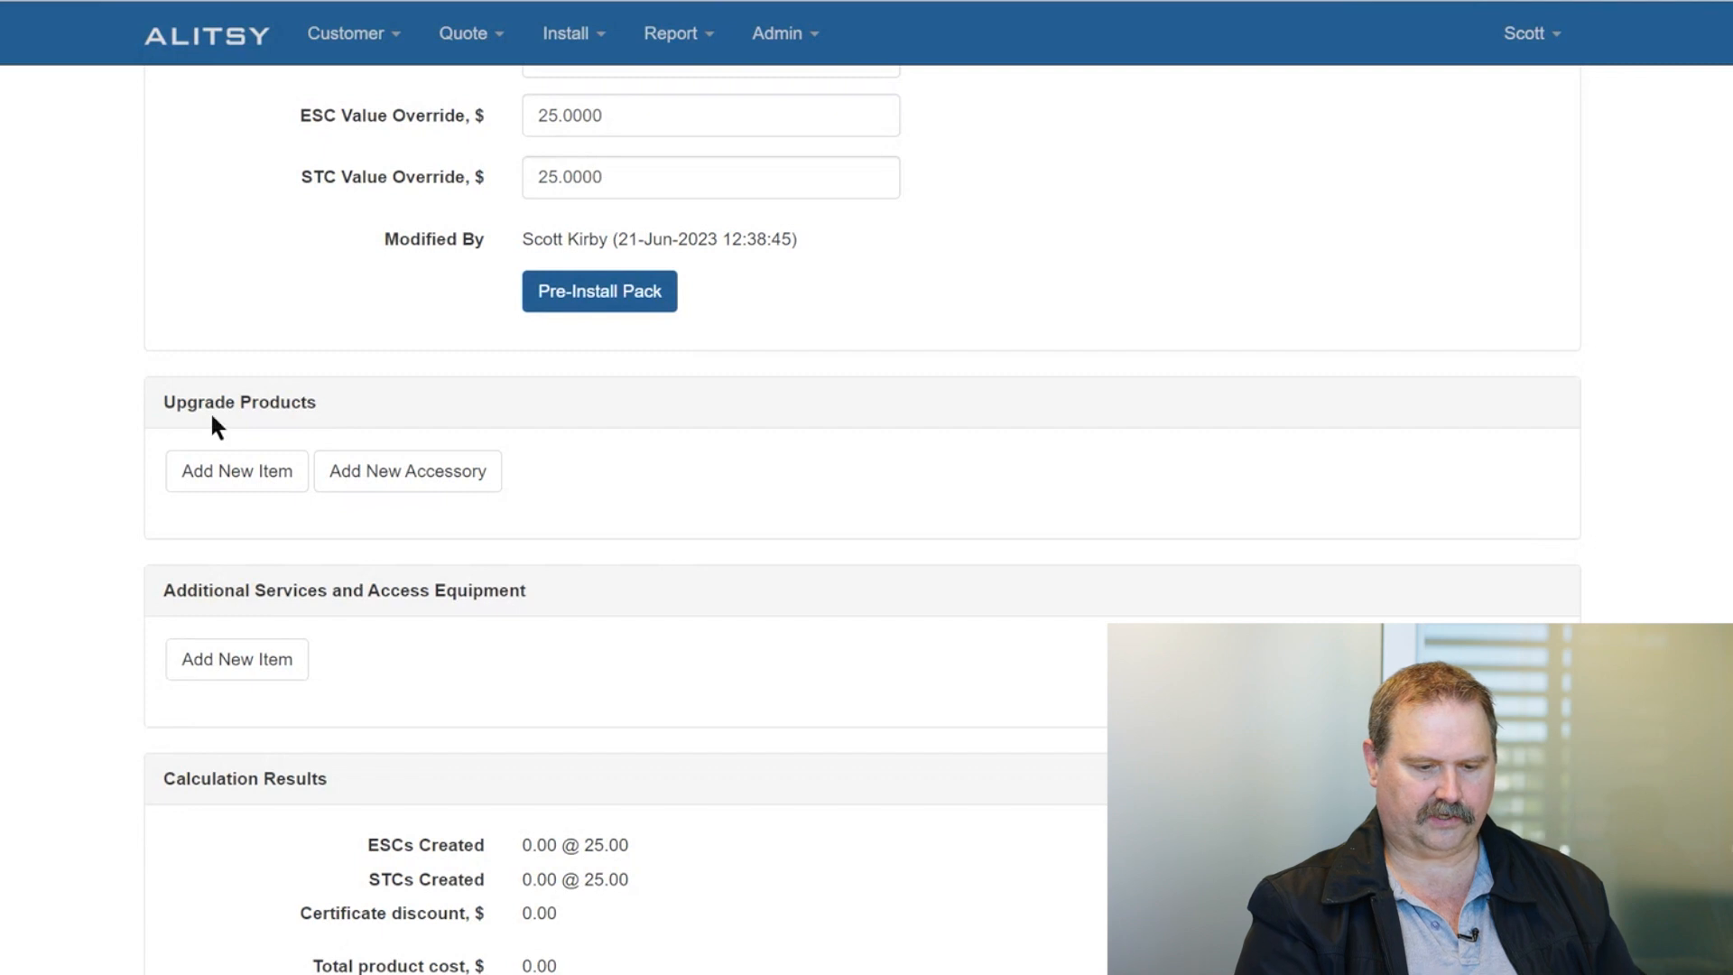
{"action": "left_click", "coordinate": [240, 472]}
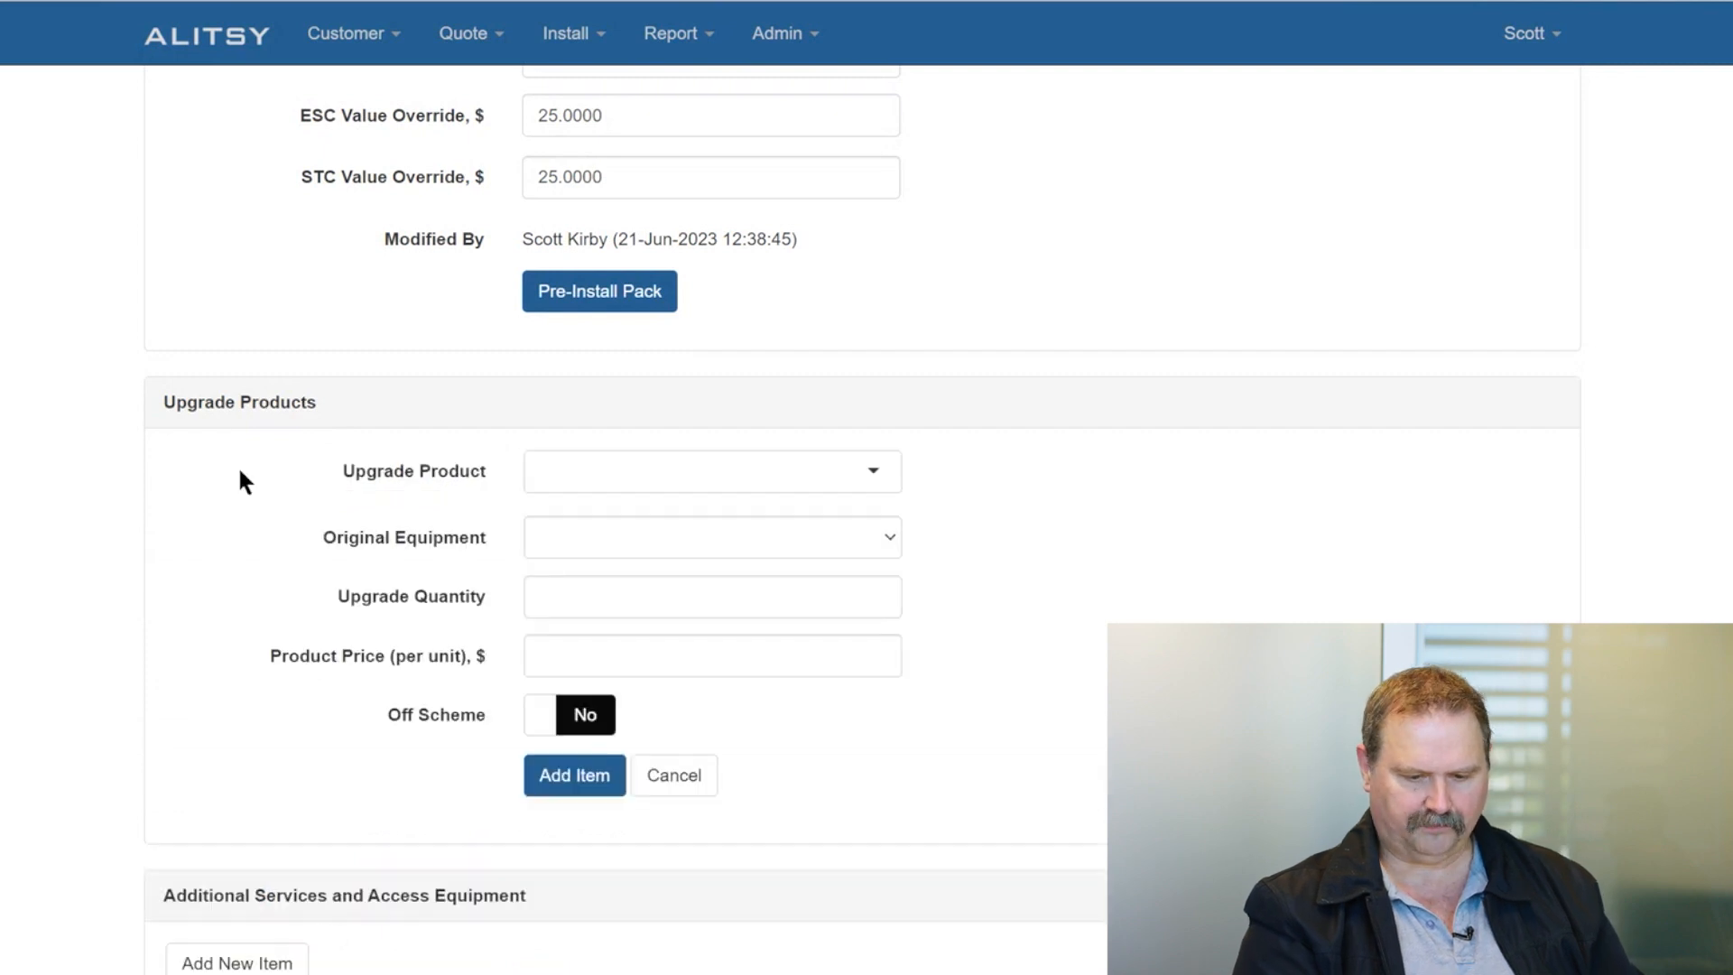
{"action": "left_click", "coordinate": [873, 472]}
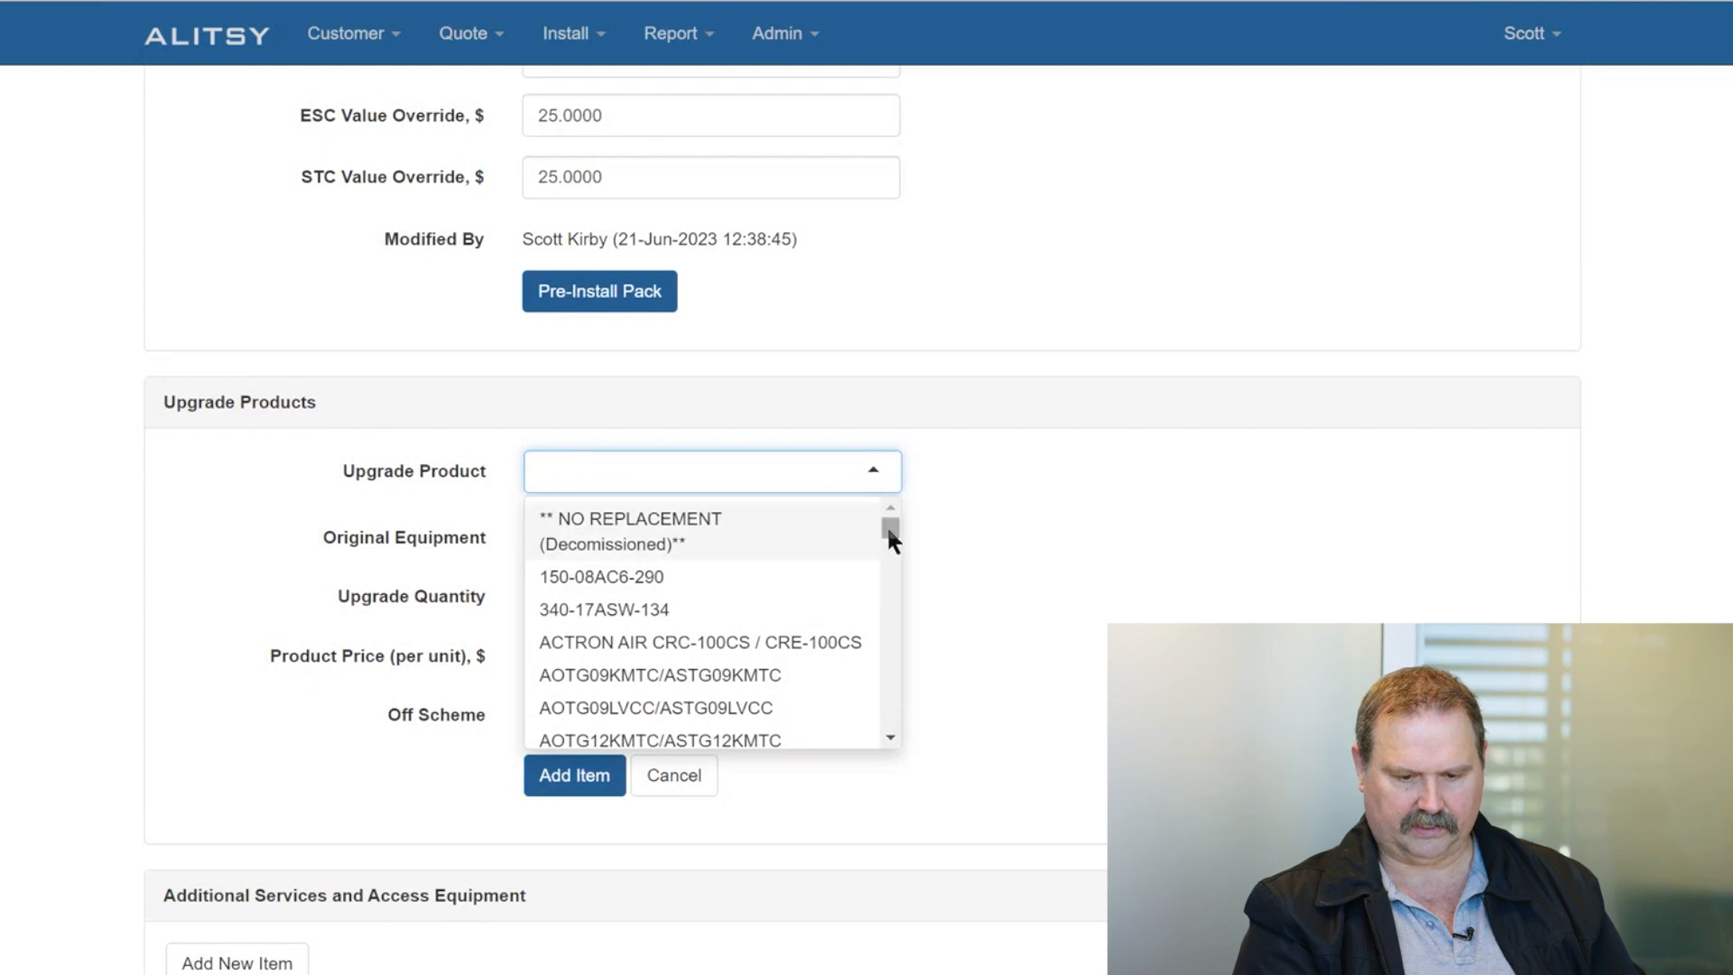
{"action": "scroll", "coordinate": [889, 539], "scroll_direction": "down", "scroll_amount": 5}
{"action": "scroll", "coordinate": [889, 539], "scroll_direction": "up", "scroll_amount": 4}
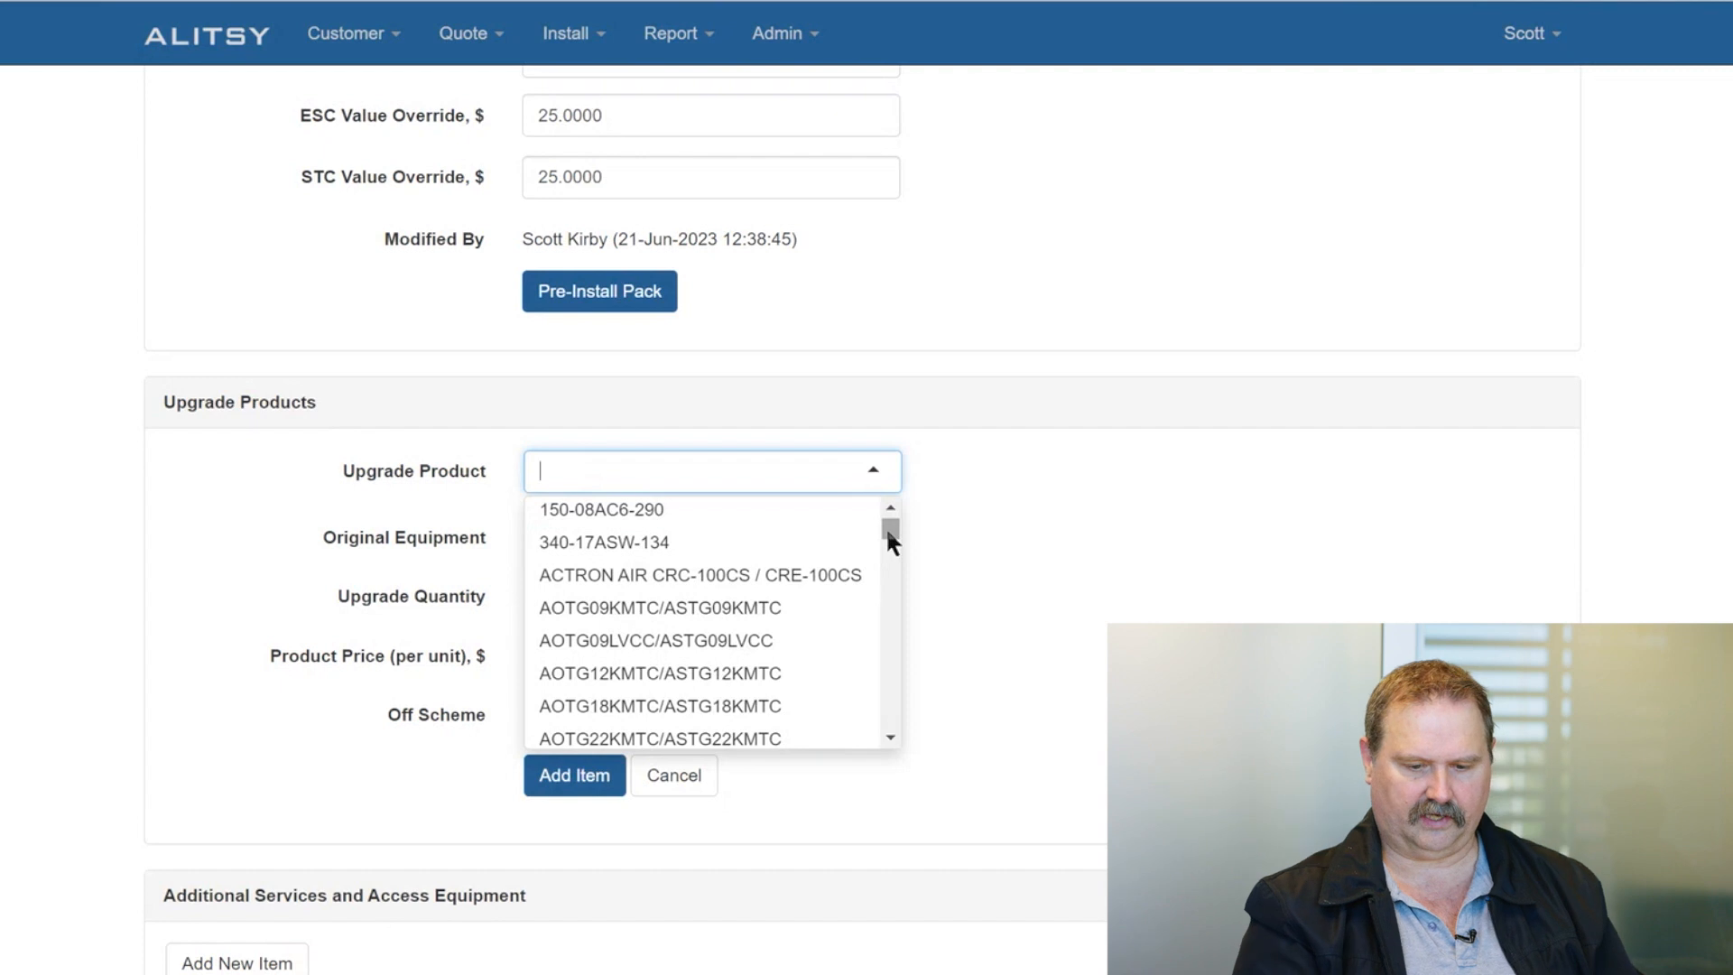
{"action": "left_click_drag", "start_coordinate": [888, 528], "coordinate": [890, 607]}
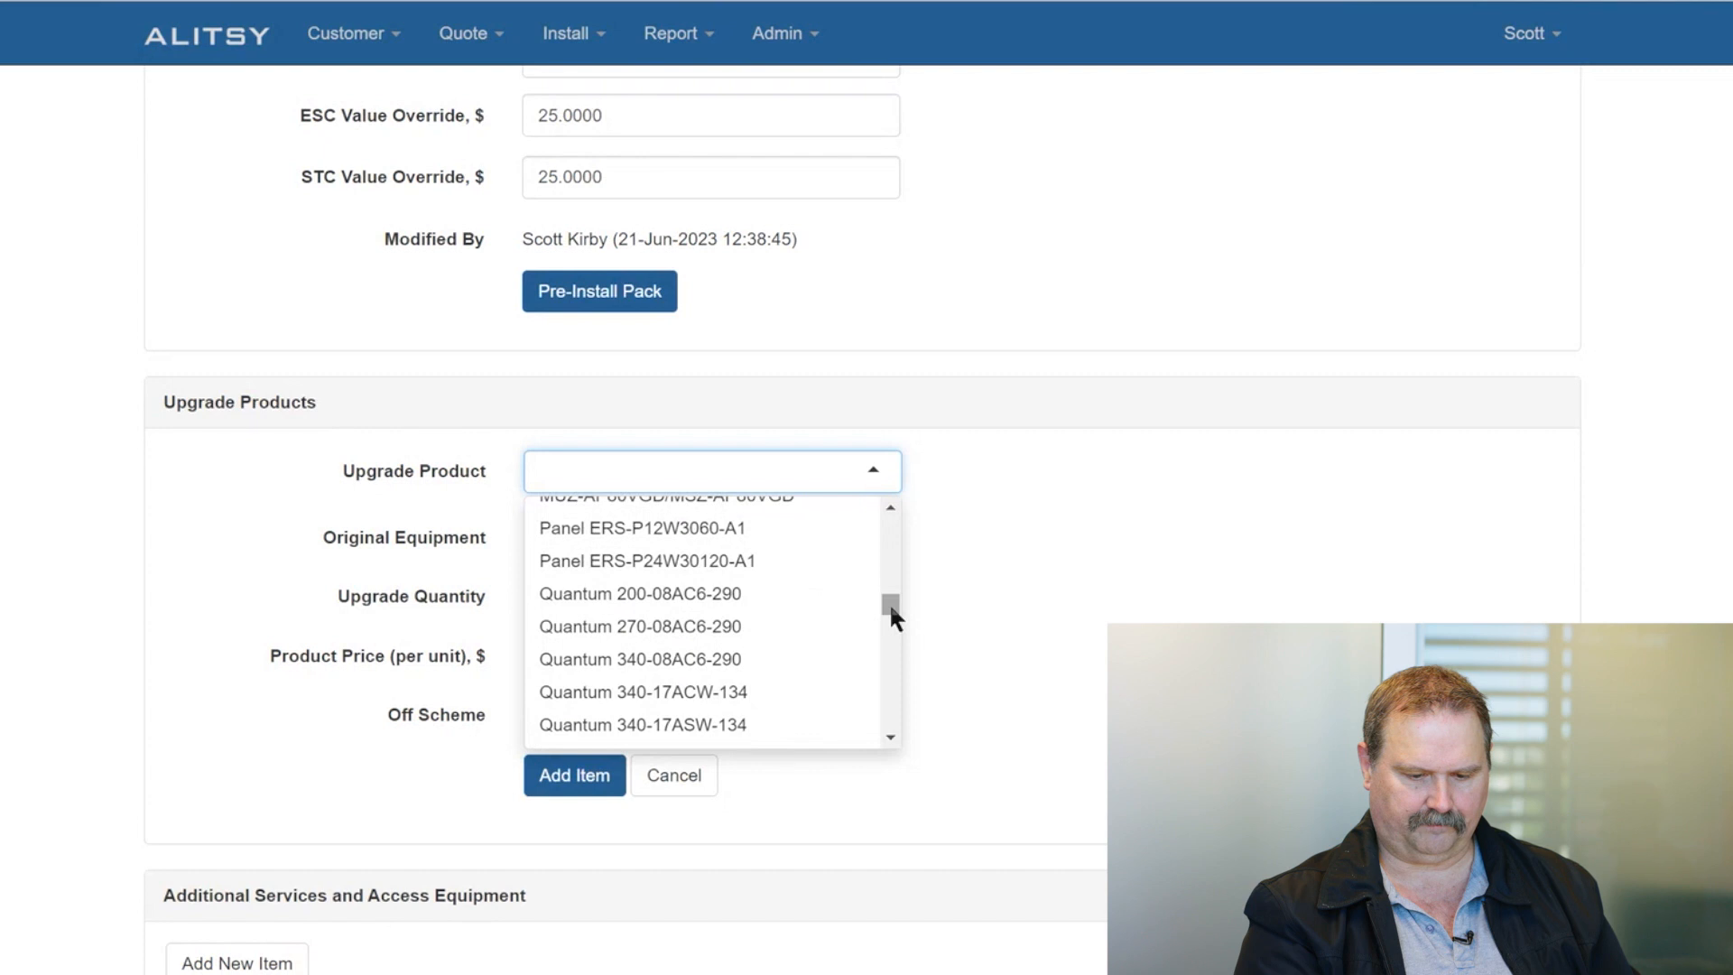
{"action": "left_click", "coordinate": [695, 632]}
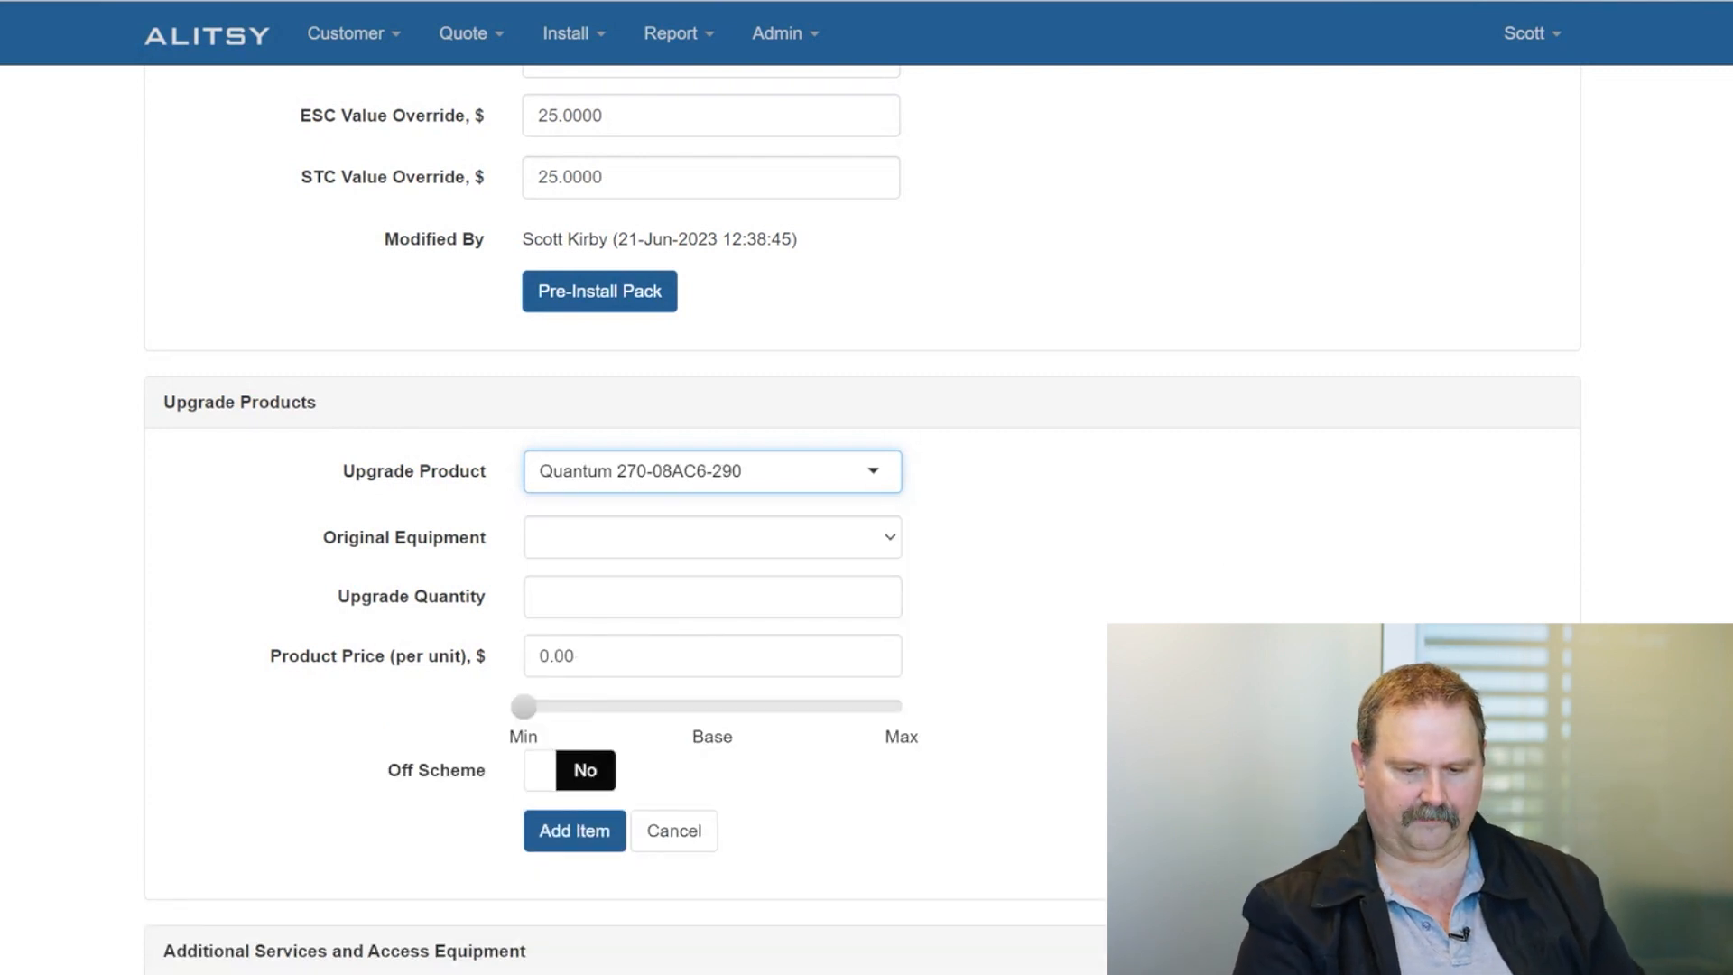
Set the original equipment to Electric and the upgrade quantity to 1, and add the item to the installation.
{"action": "left_click", "coordinate": [830, 557]}
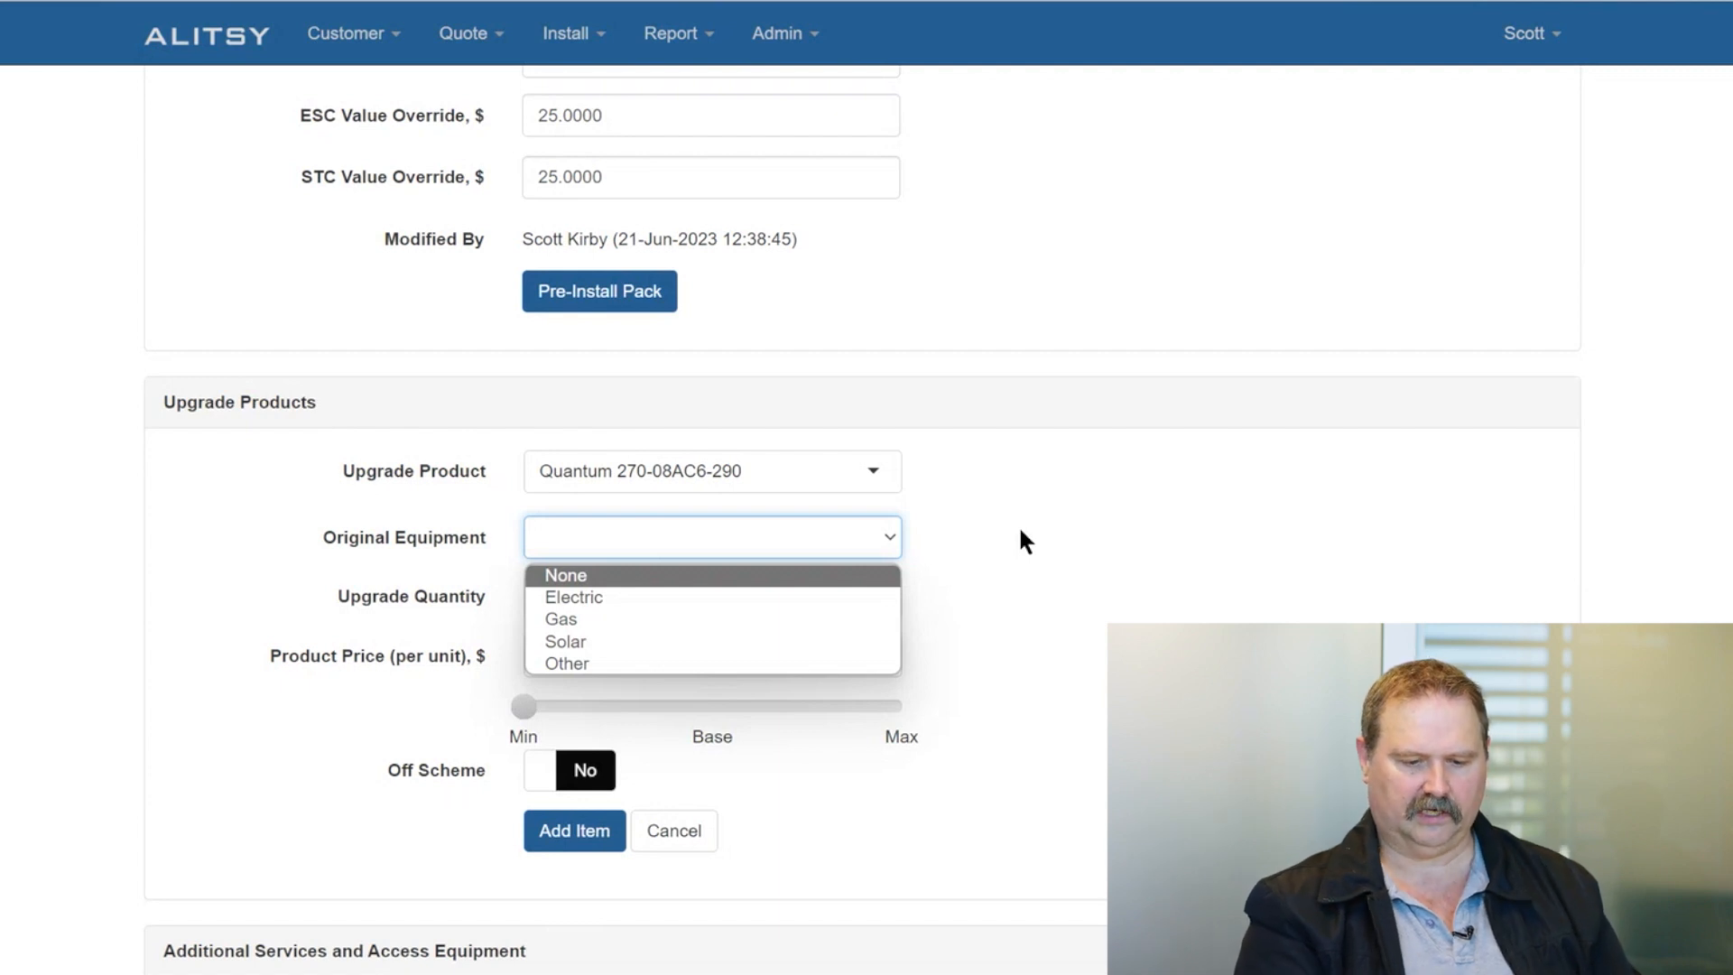
{"action": "left_click", "coordinate": [599, 597]}
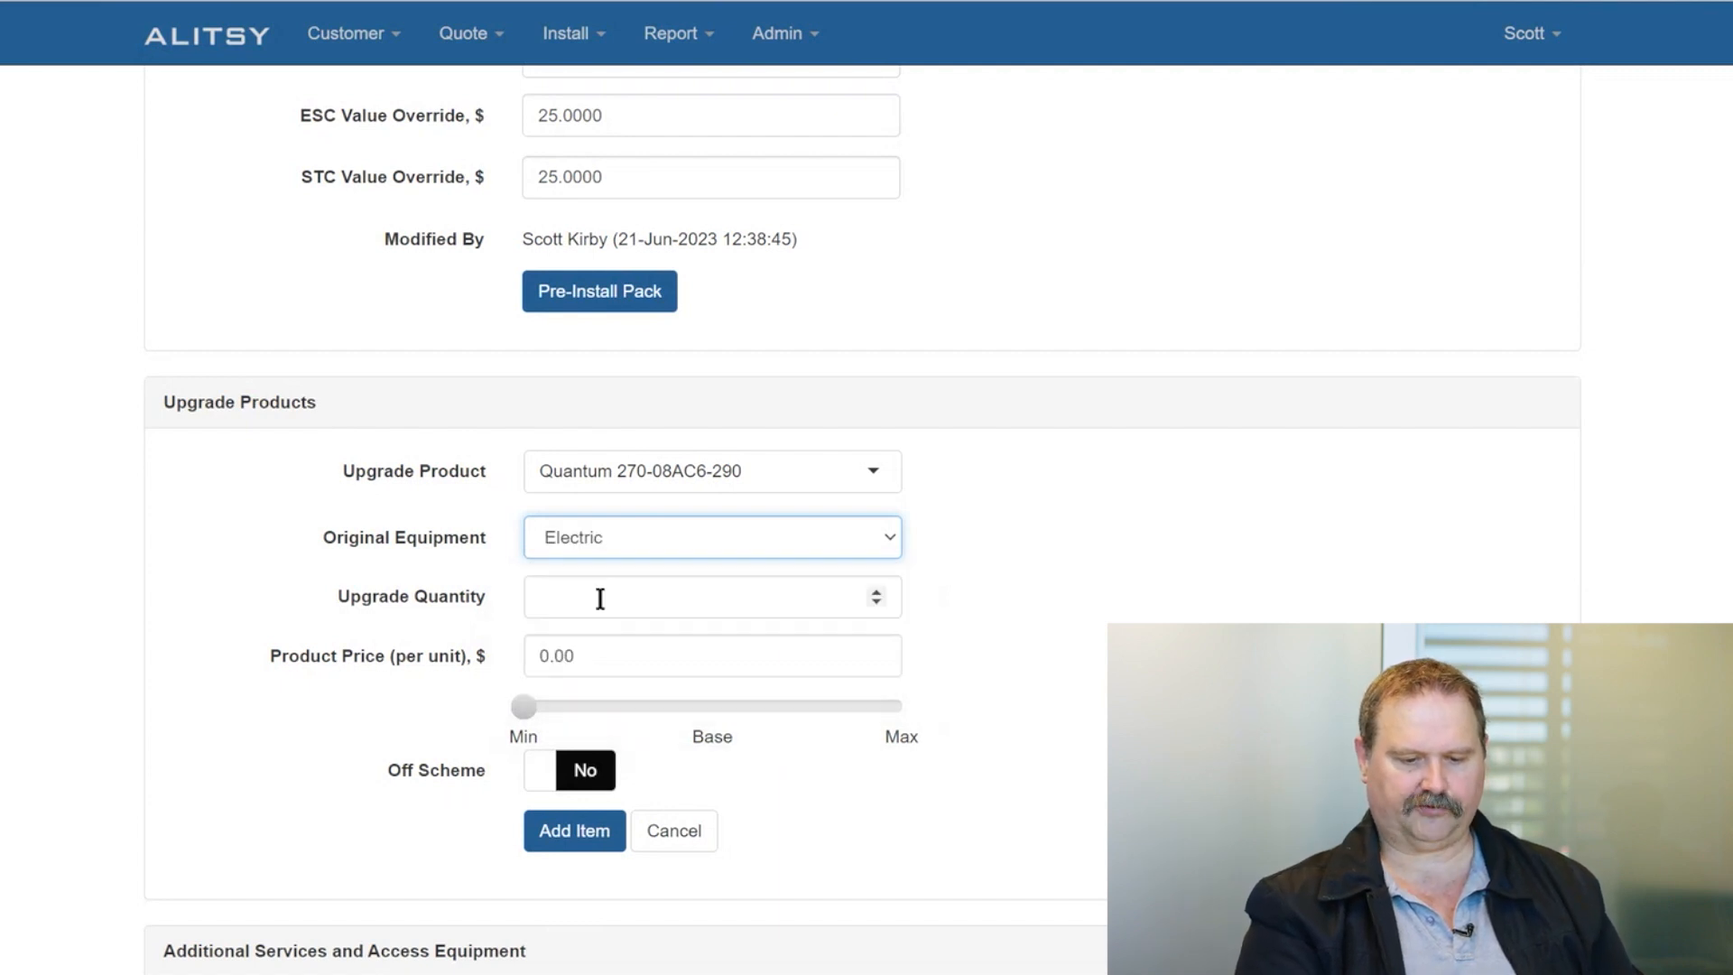
{"action": "left_click", "coordinate": [876, 592]}
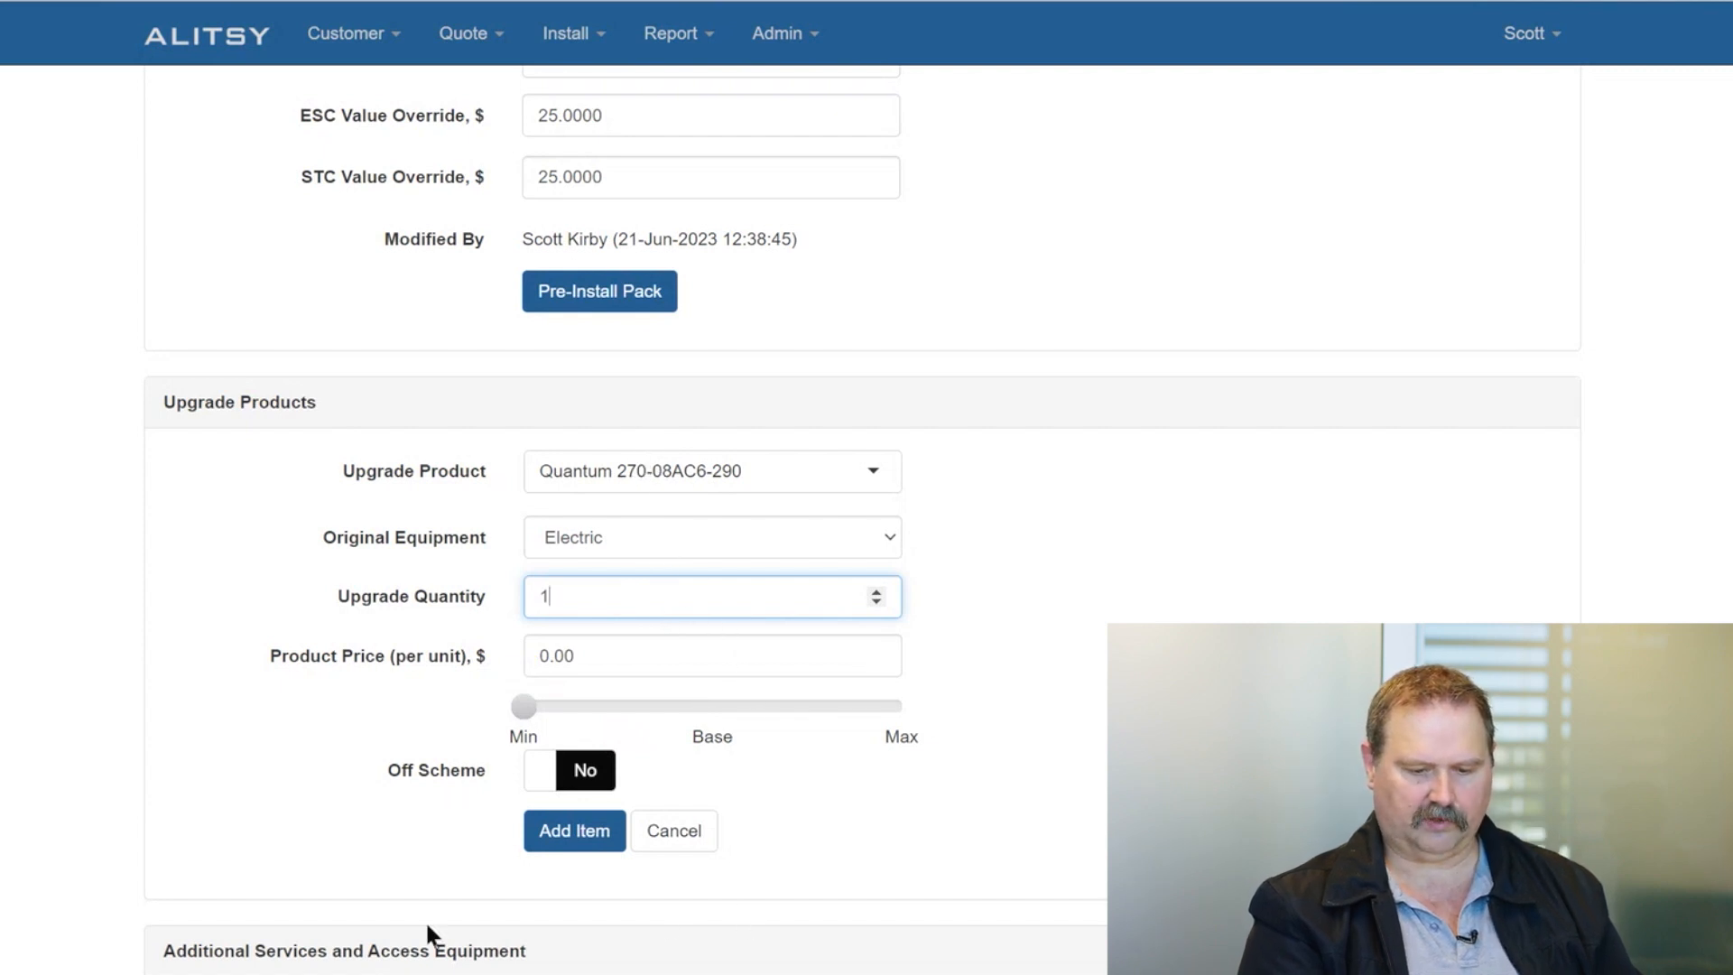
{"action": "left_click", "coordinate": [578, 832]}
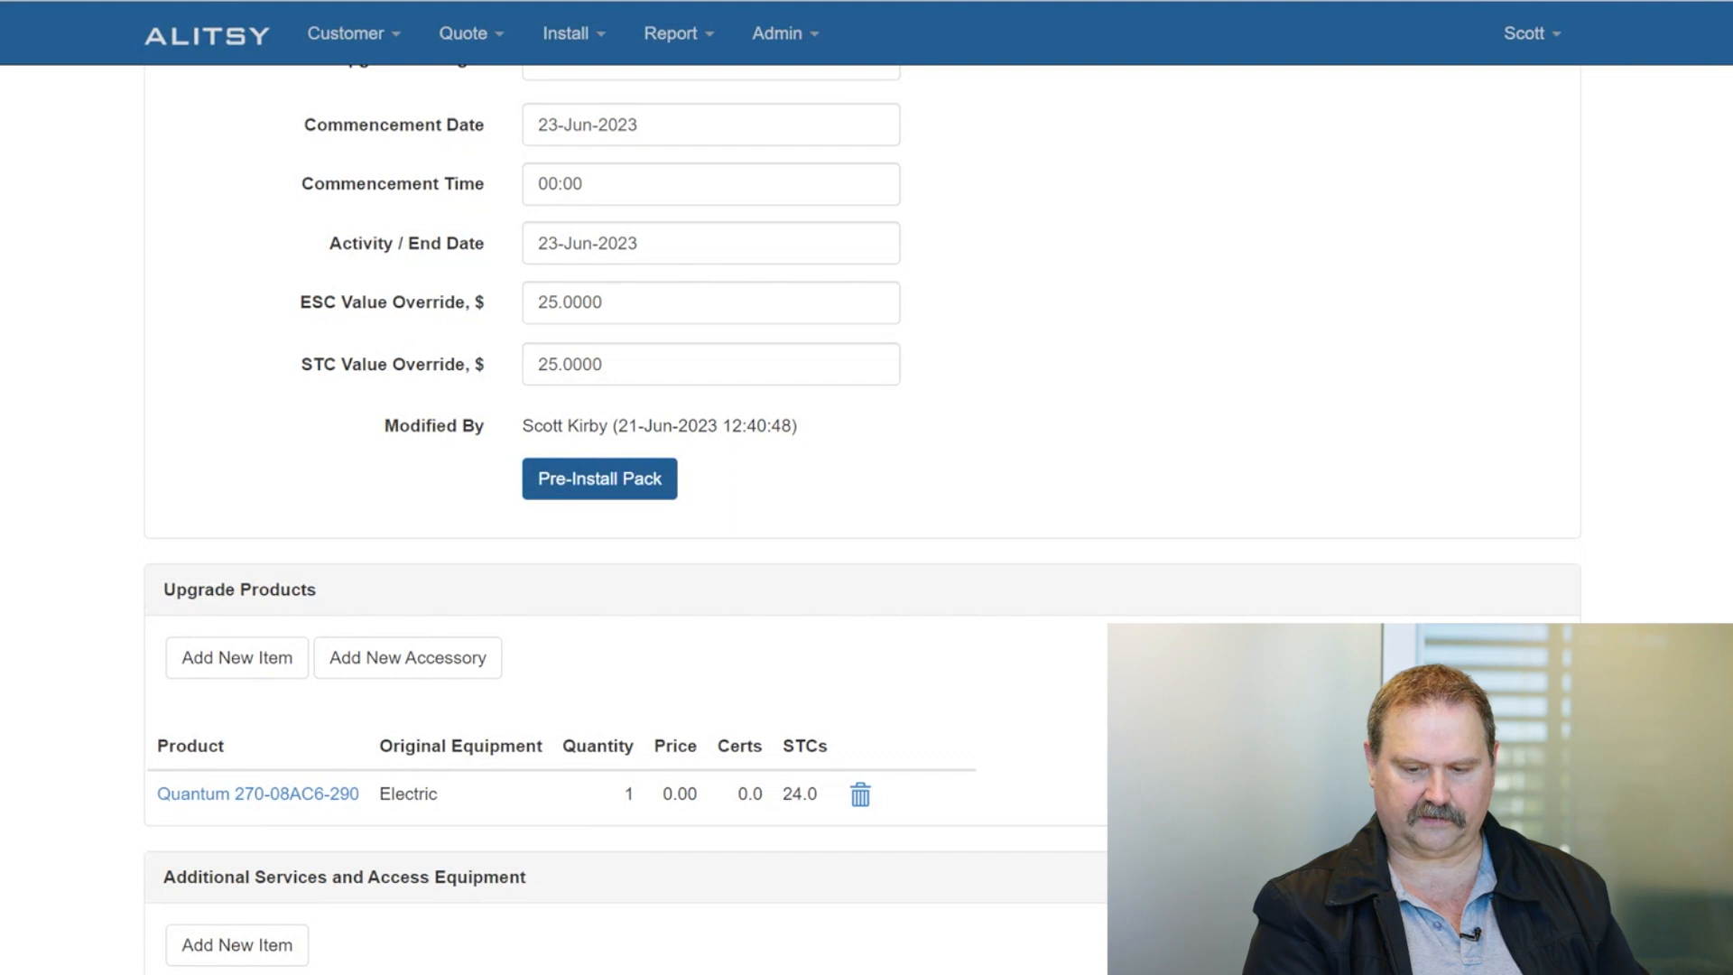
Assign a different plumber from the installer to the installation in the main record.
{"action": "scroll", "coordinate": [586, 463], "scroll_direction": "up", "scroll_amount": 6}
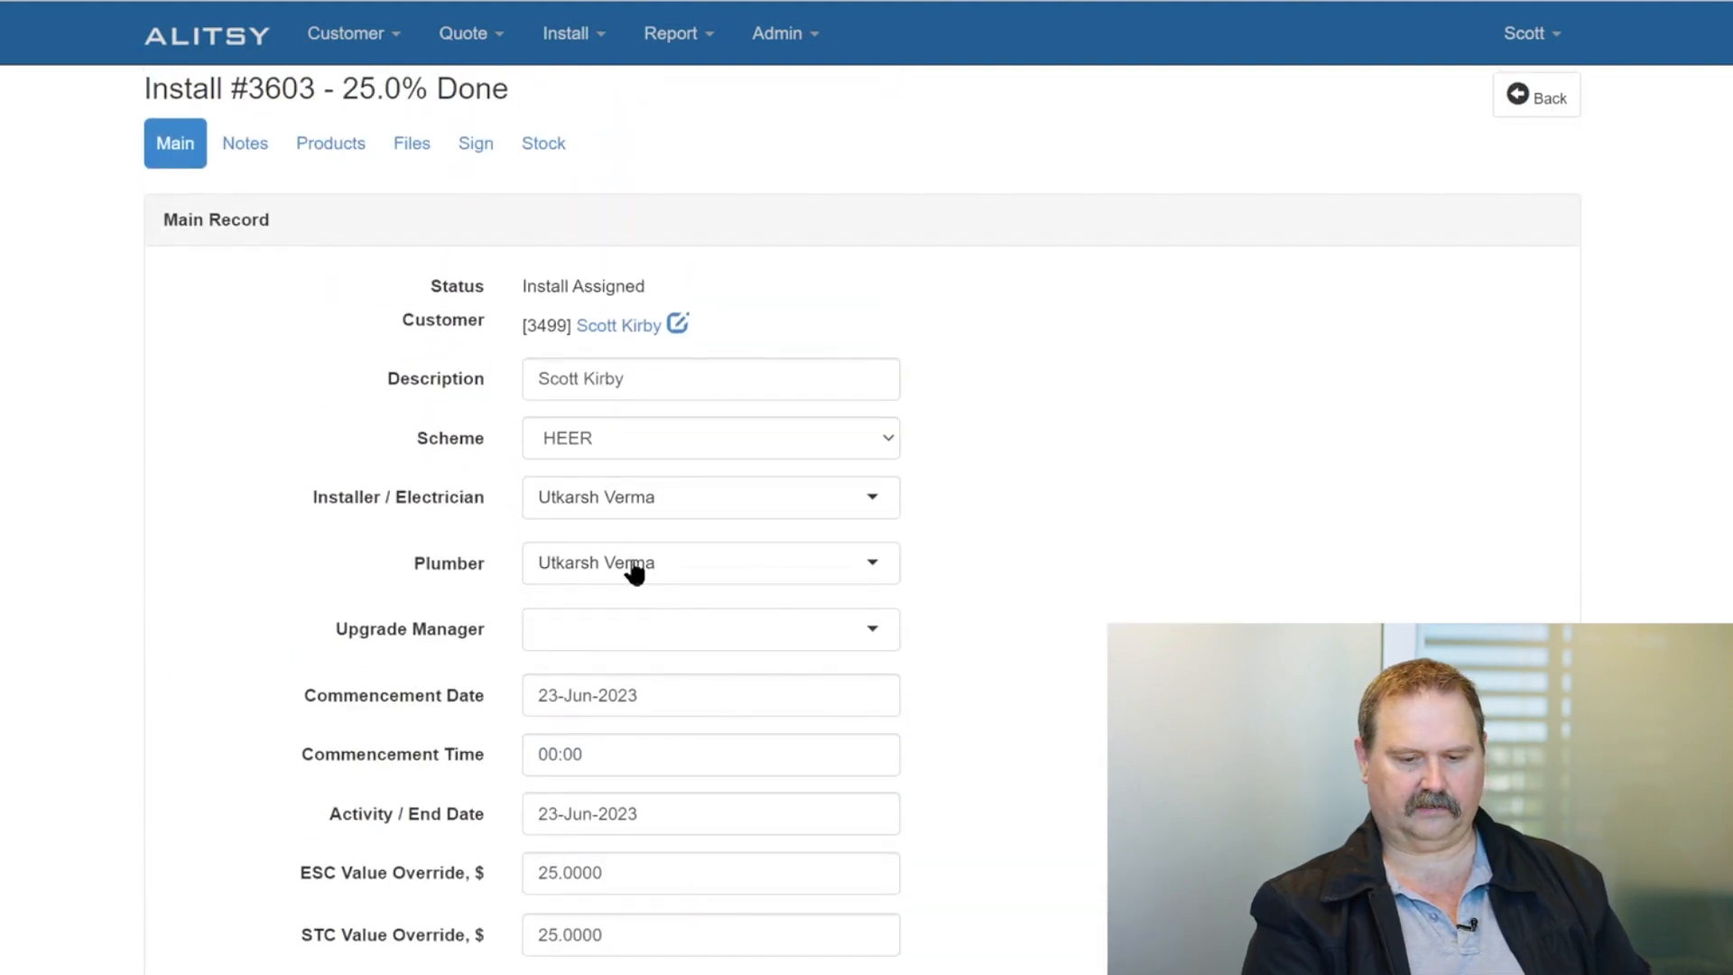
{"action": "left_click", "coordinate": [688, 565]}
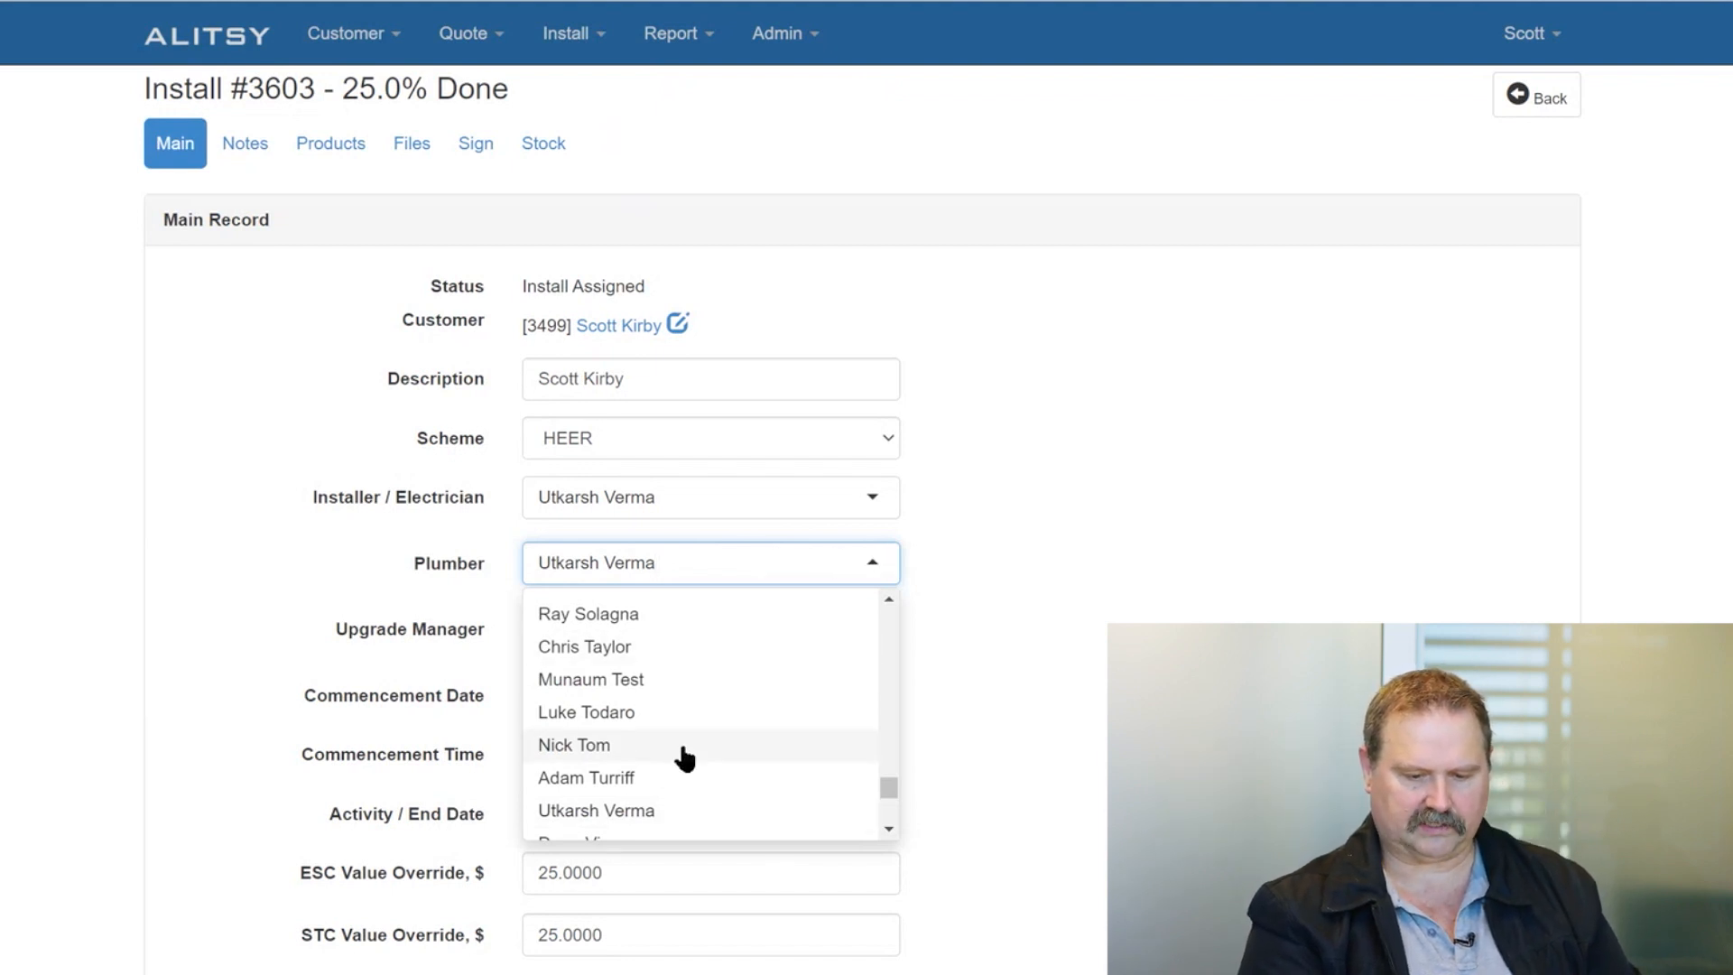
{"action": "scroll", "coordinate": [880, 781], "scroll_direction": "down", "scroll_amount": 4}
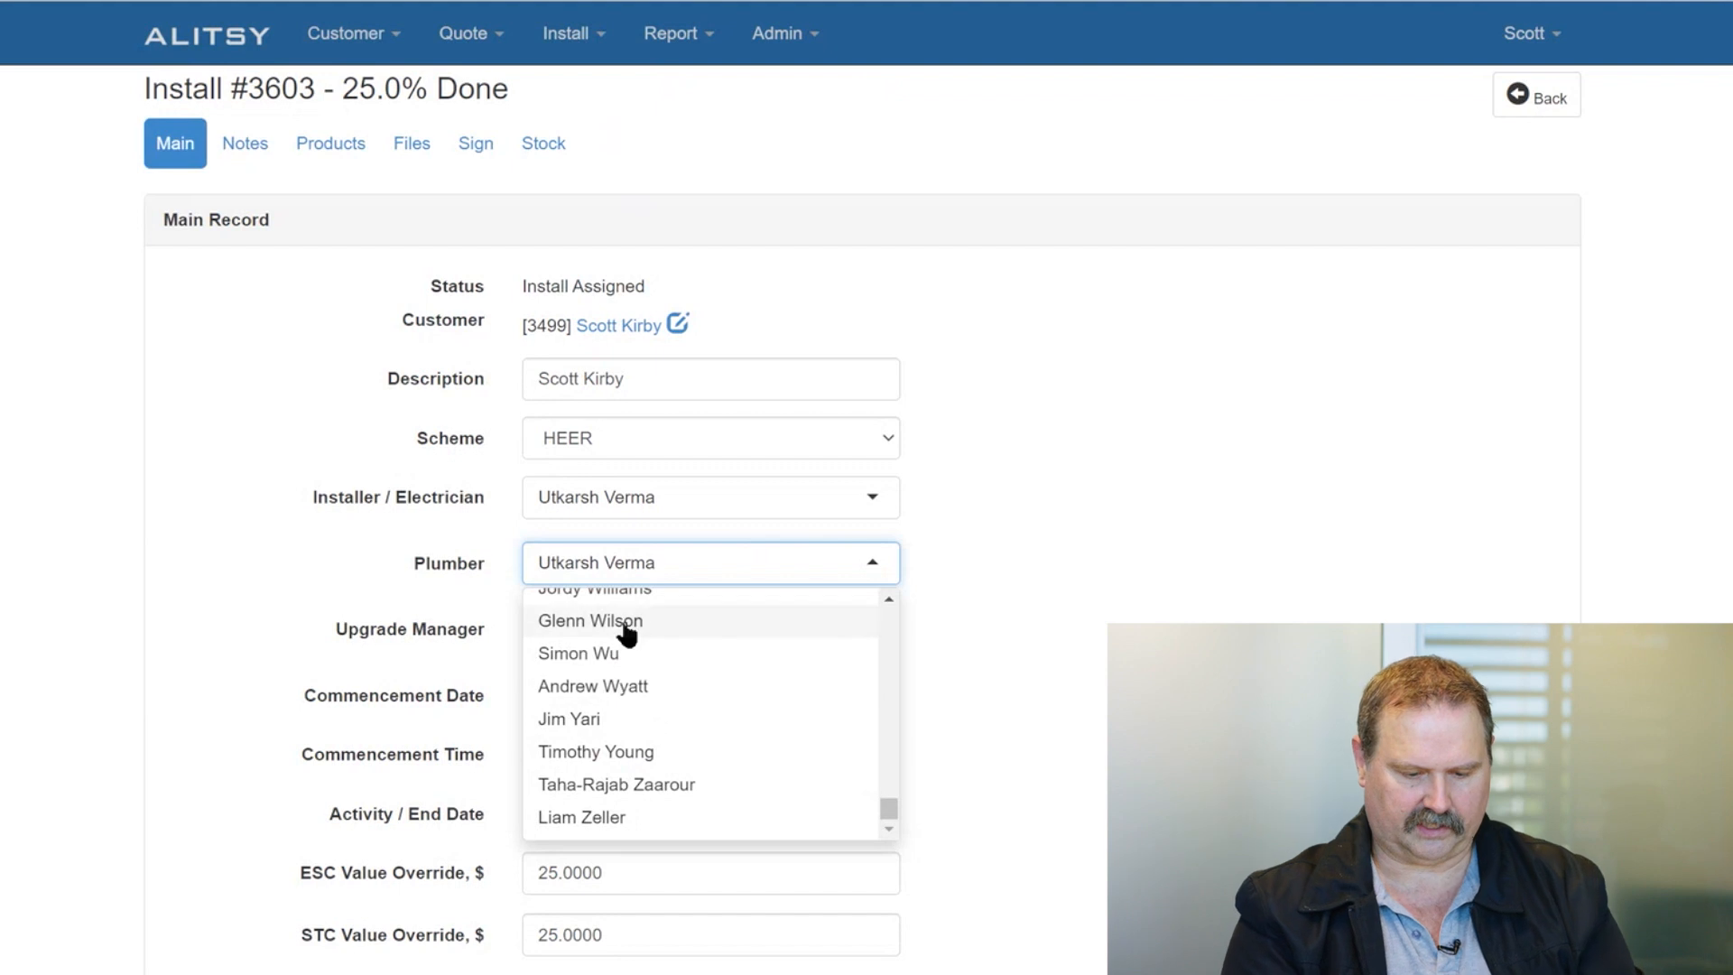
{"action": "left_click", "coordinate": [597, 656]}
{"action": "left_click", "coordinate": [1115, 584]}
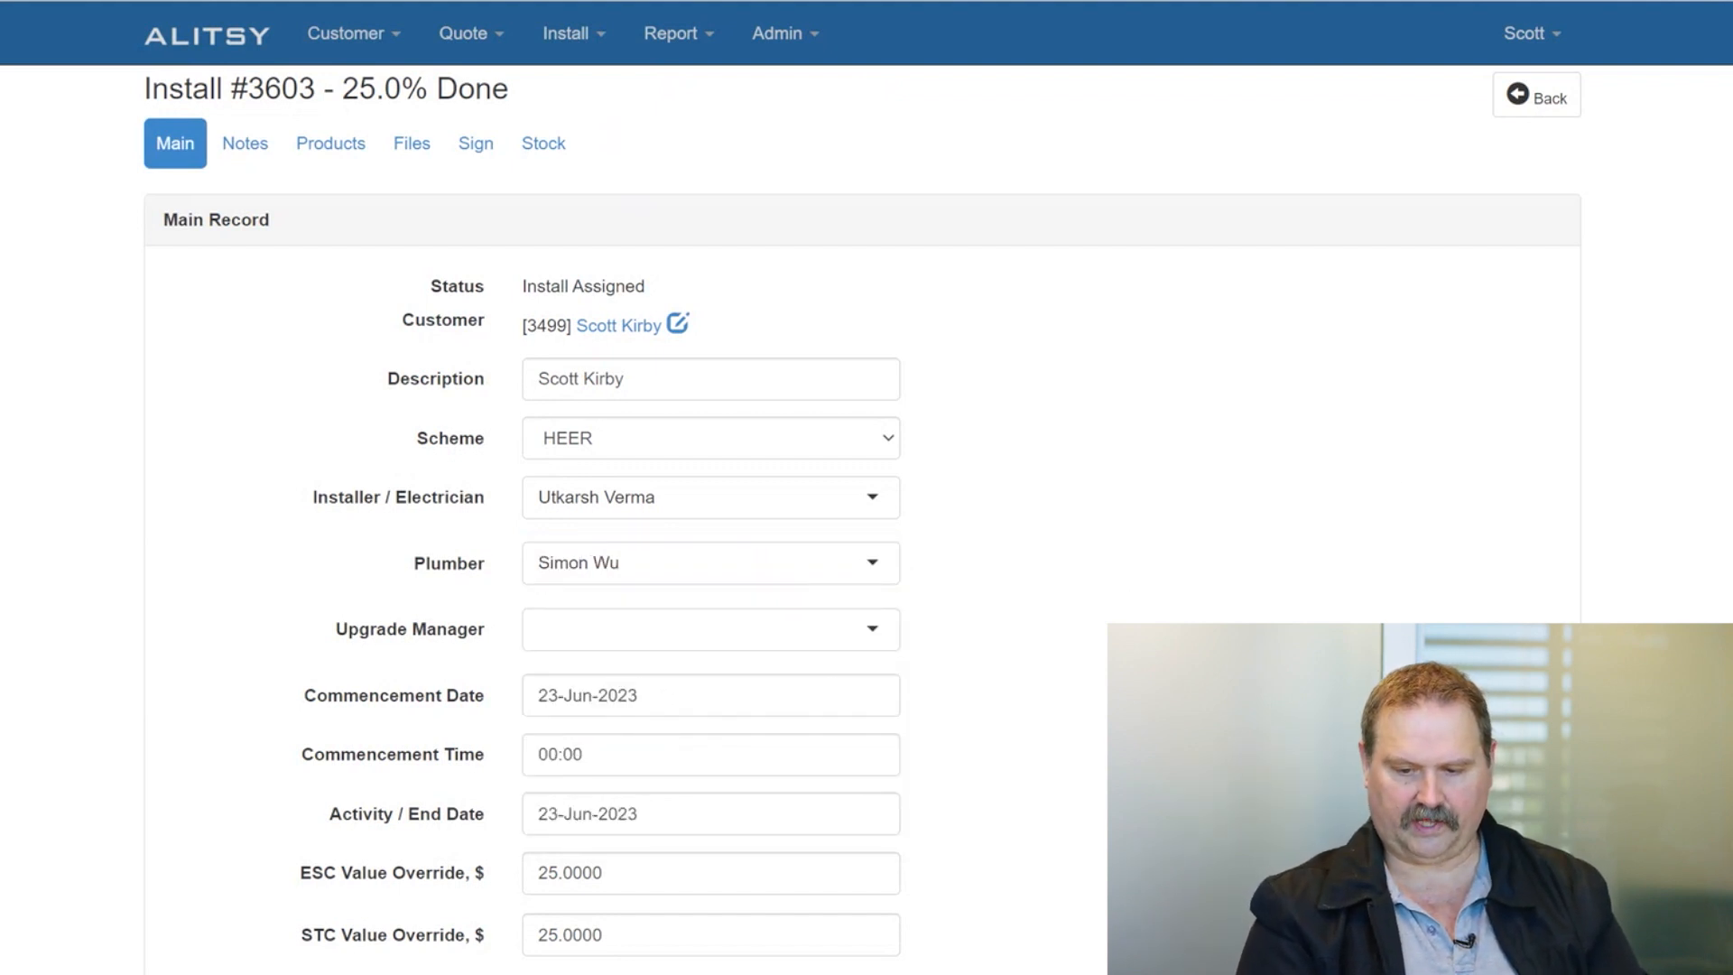
Check the customer signature section on the signing page and go back to the main record.
{"action": "scroll", "coordinate": [1112, 465], "scroll_direction": "down", "scroll_amount": 5}
{"action": "scroll", "coordinate": [1112, 465], "scroll_direction": "up", "scroll_amount": 5}
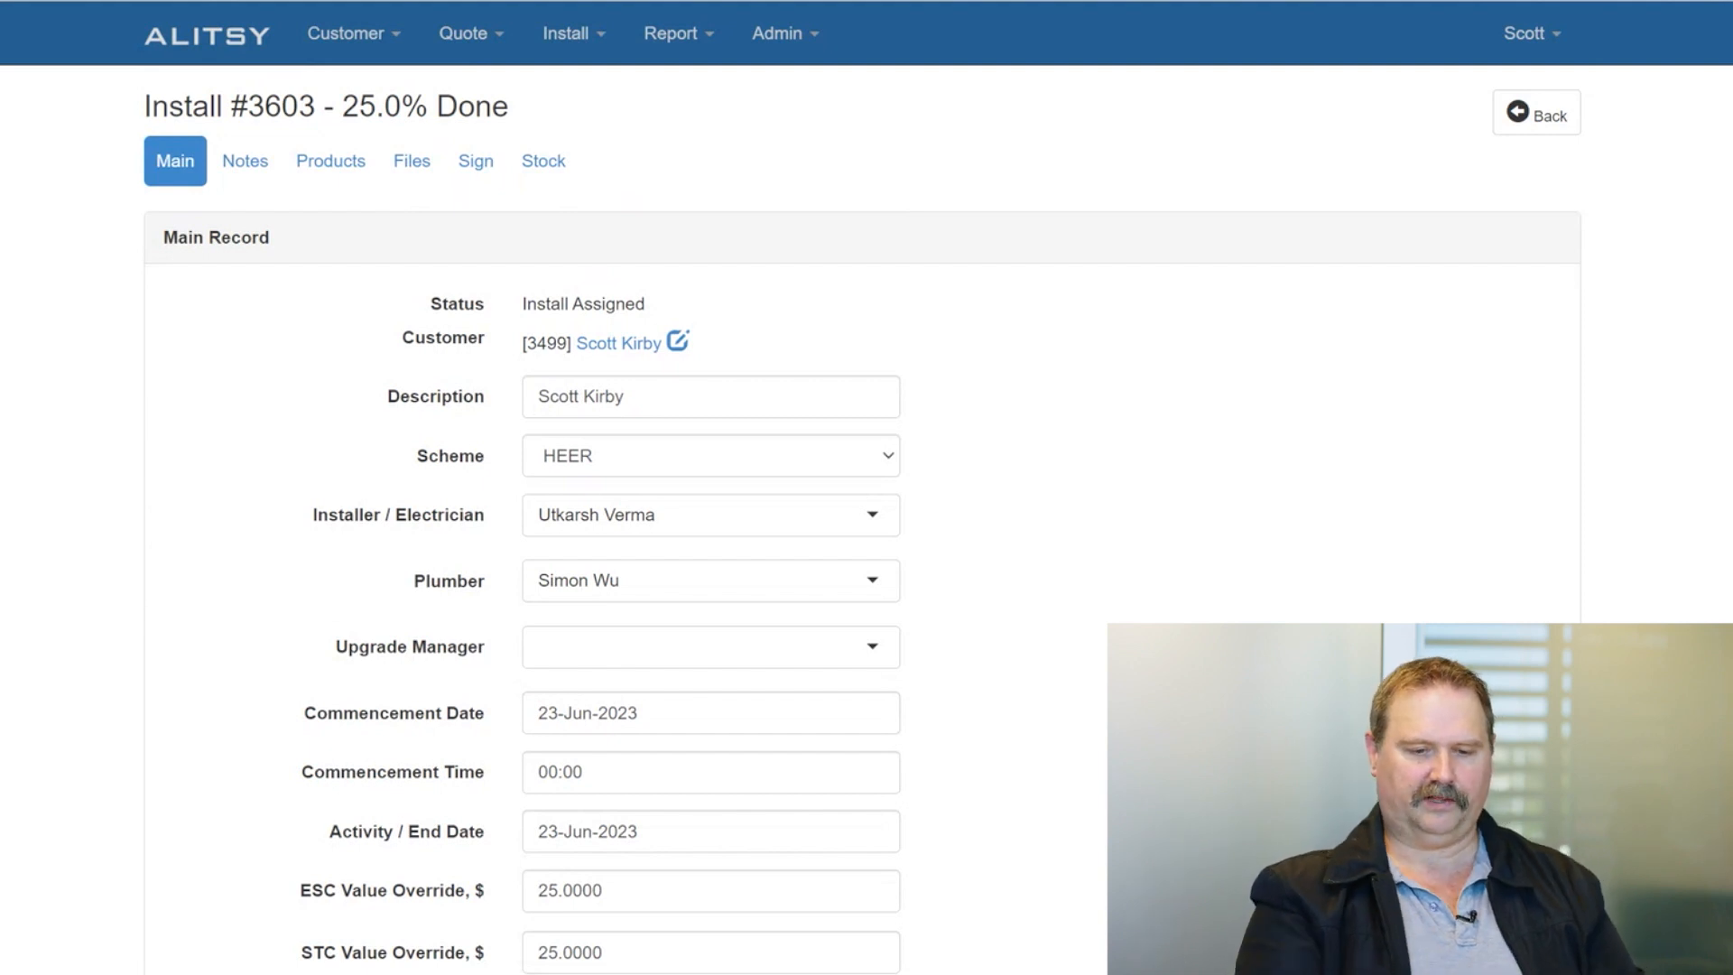
{"action": "left_click", "coordinate": [476, 180]}
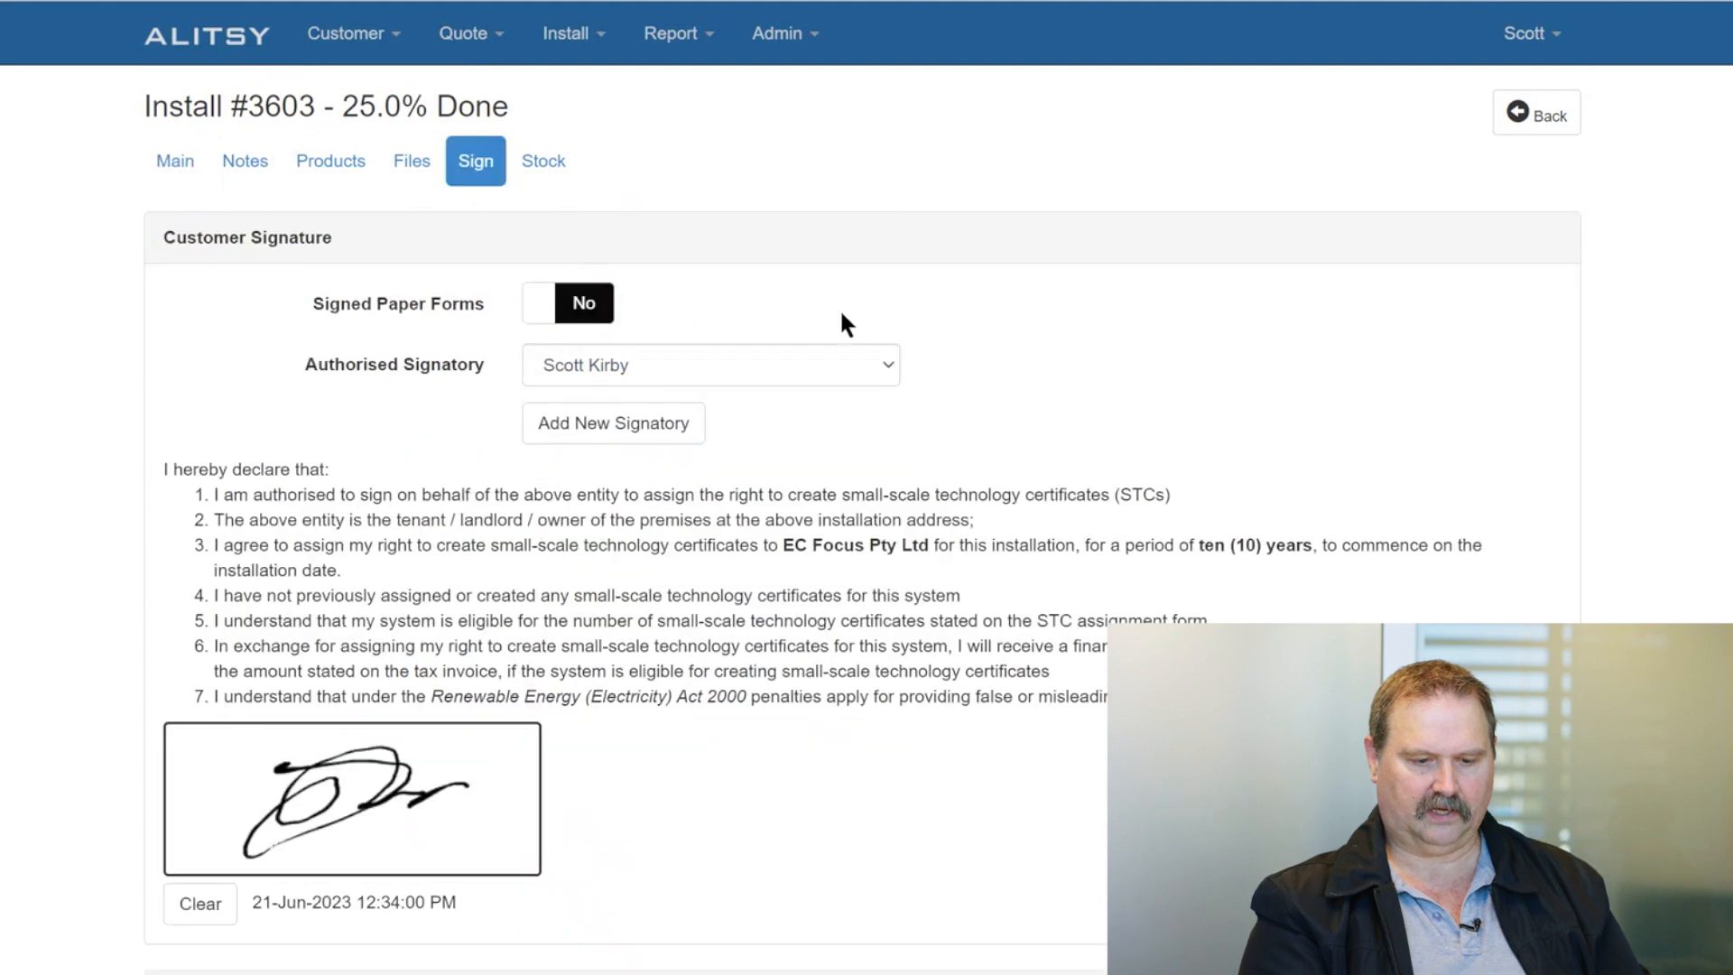
{"action": "left_click", "coordinate": [171, 163]}
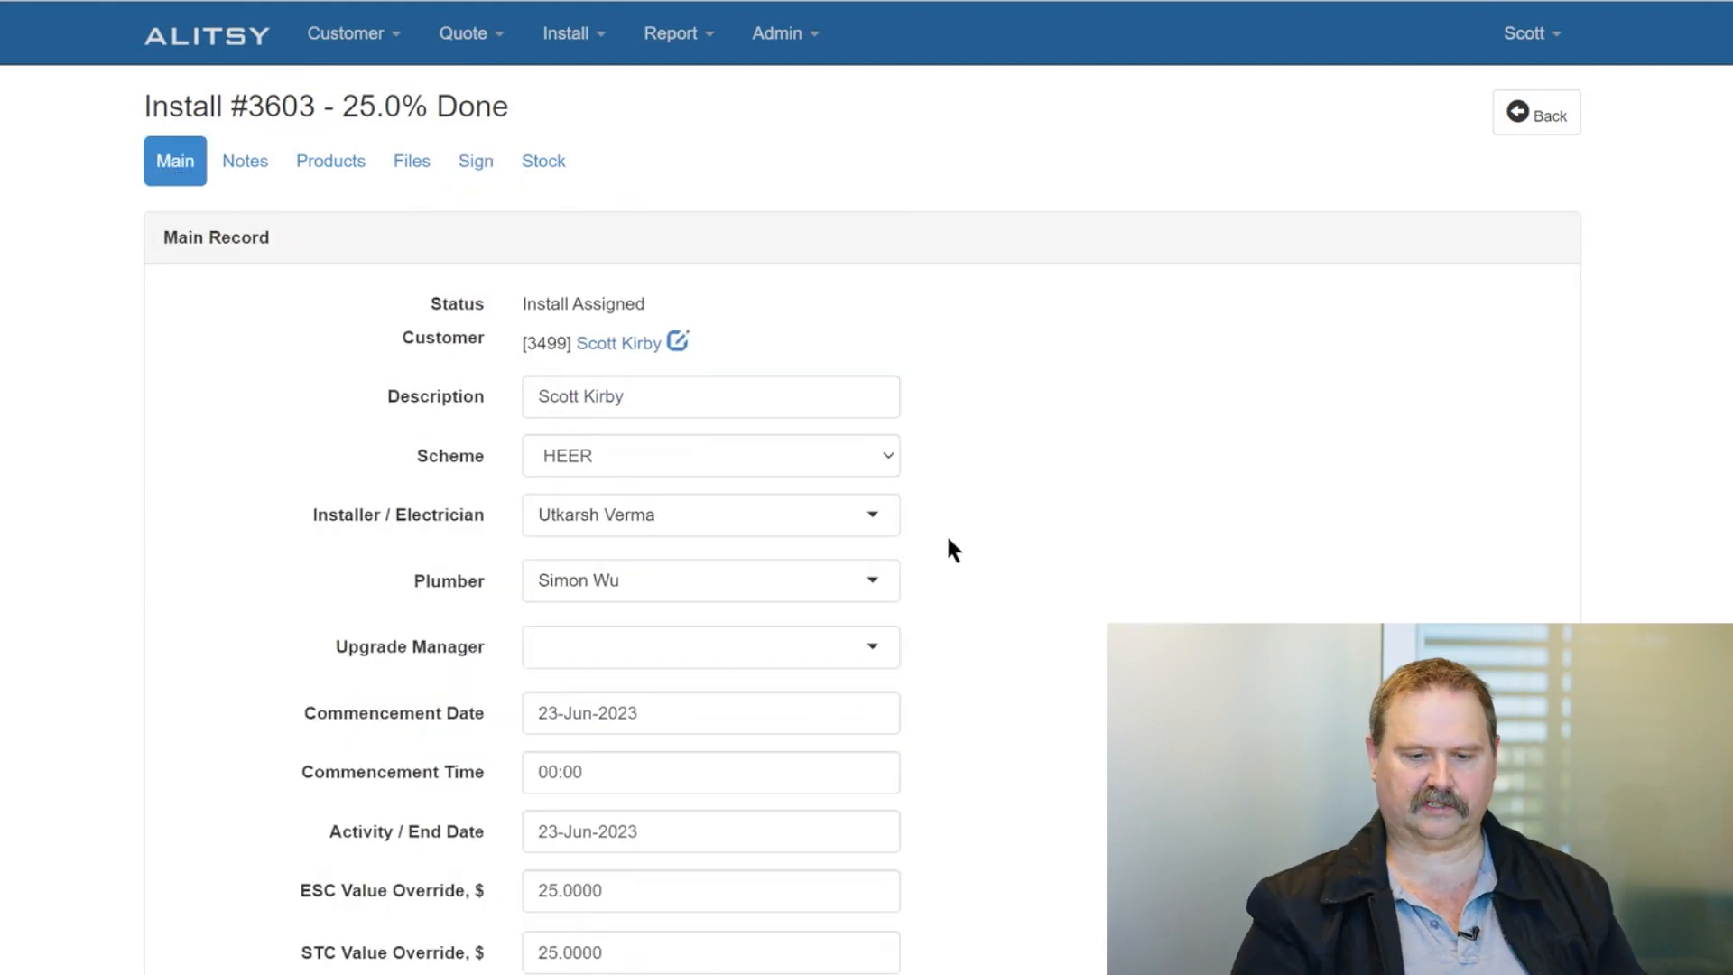